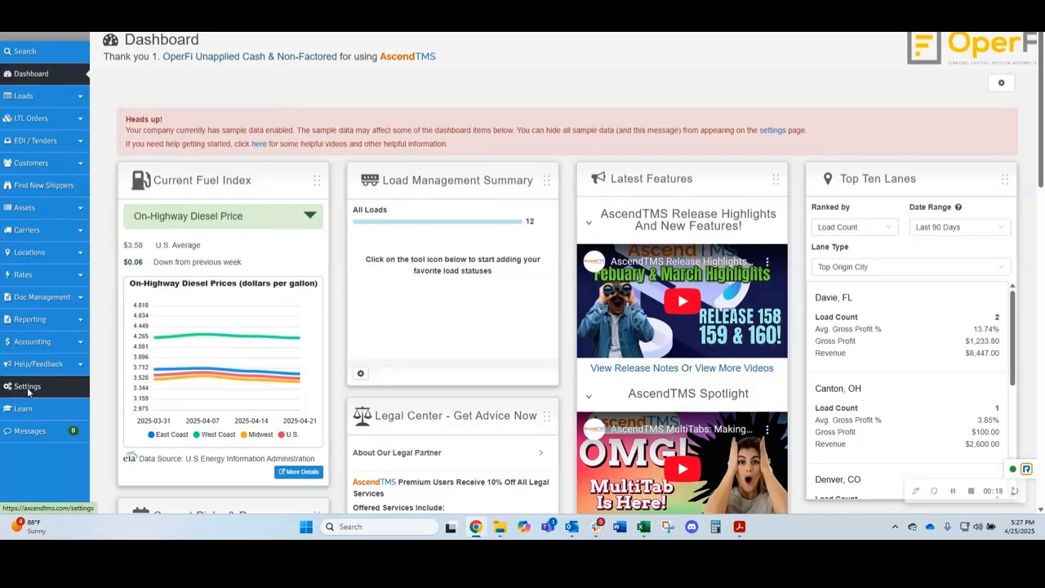
Step: Open the company's factoring settings and disconnect the existing OperFi connection
scroll(37, 286, up, 3)
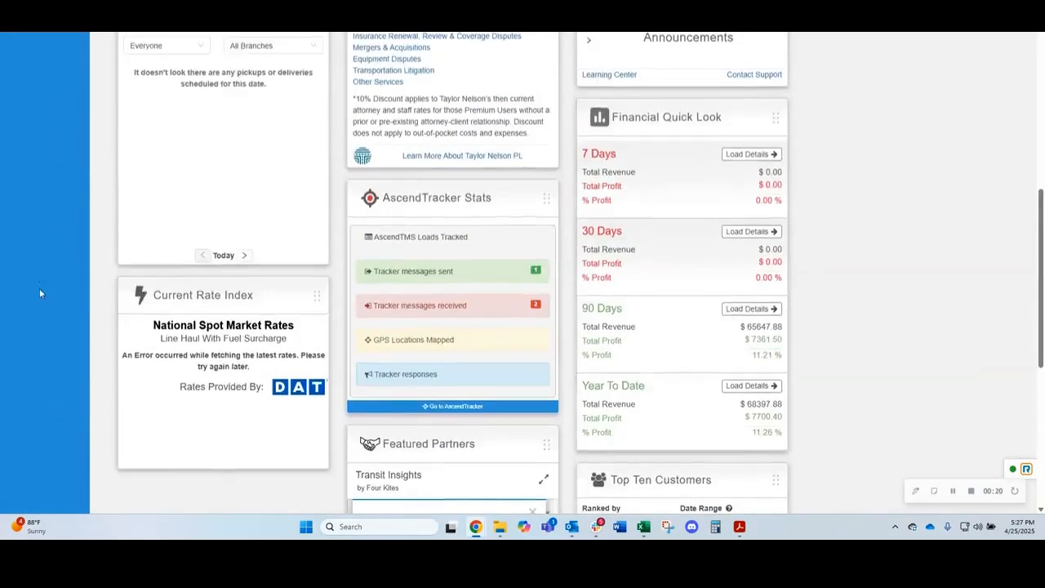
scroll(40, 292, up, 6)
click(27, 386)
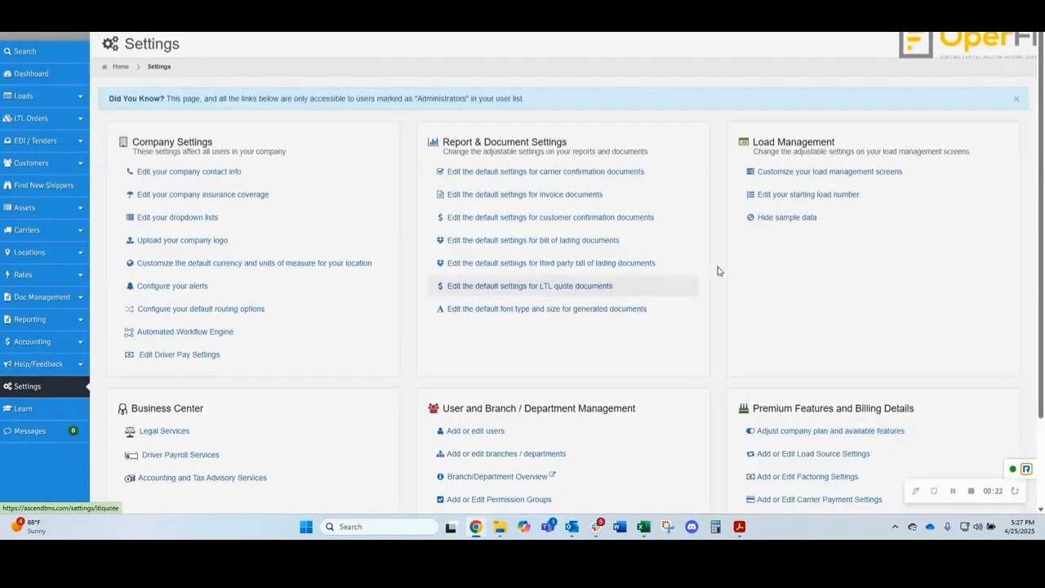
scroll(824, 259, down, 2)
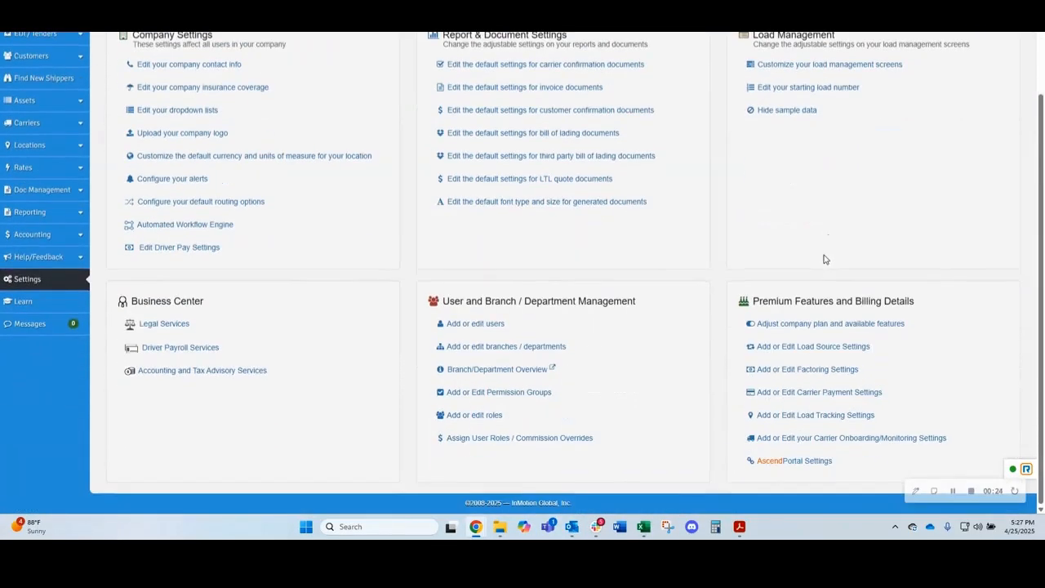
click(800, 375)
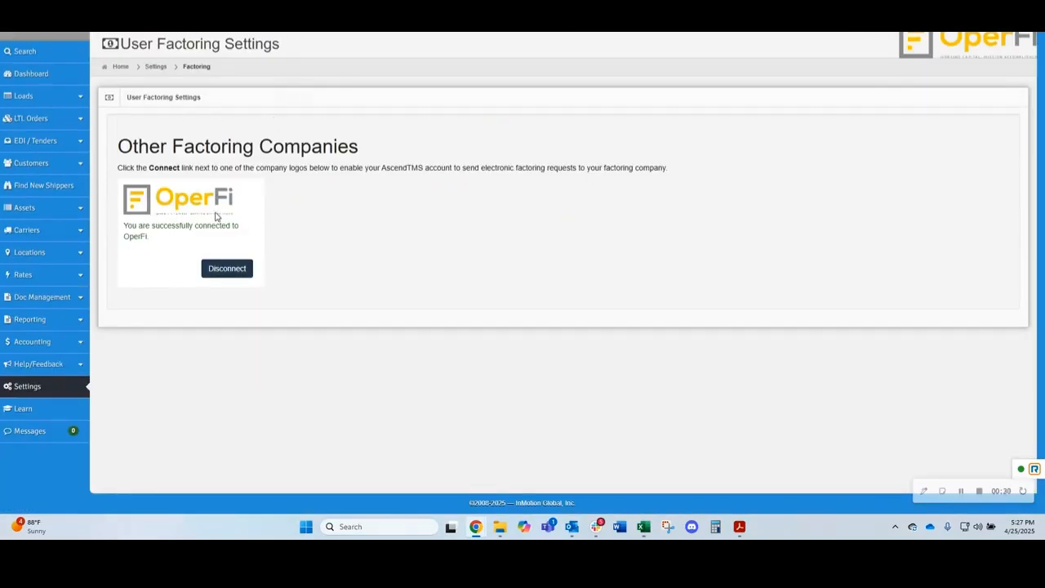
click(227, 270)
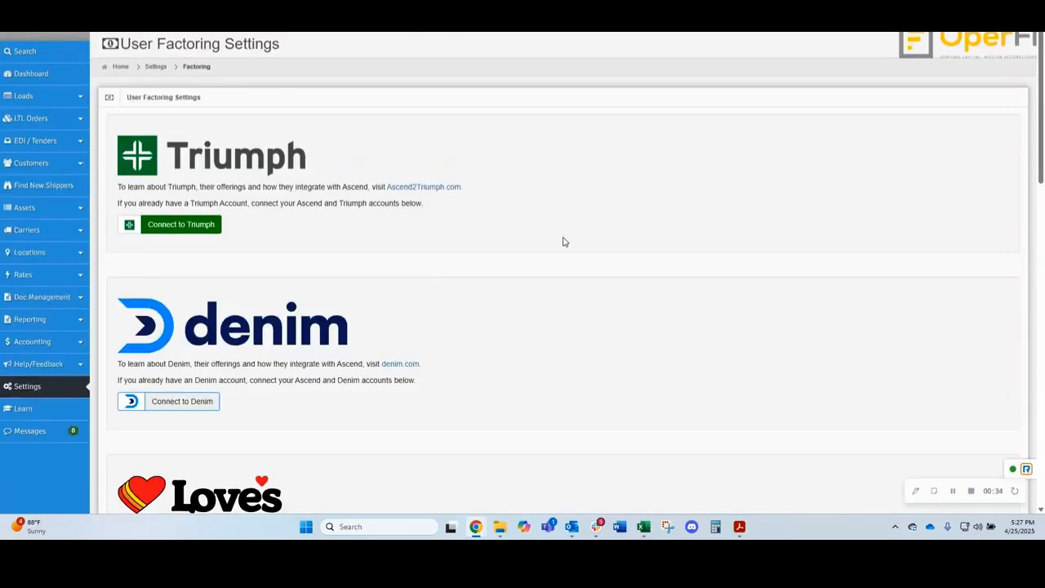
Step: Connect the account to OperFi from the other factoring companies and confirm the company information
scroll(563, 238, down, 15)
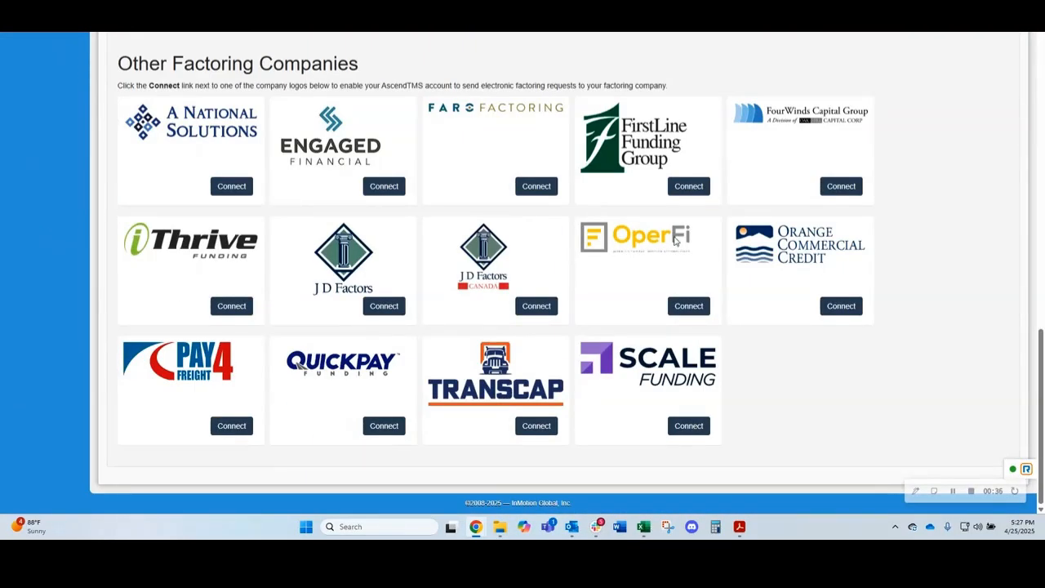
click(695, 310)
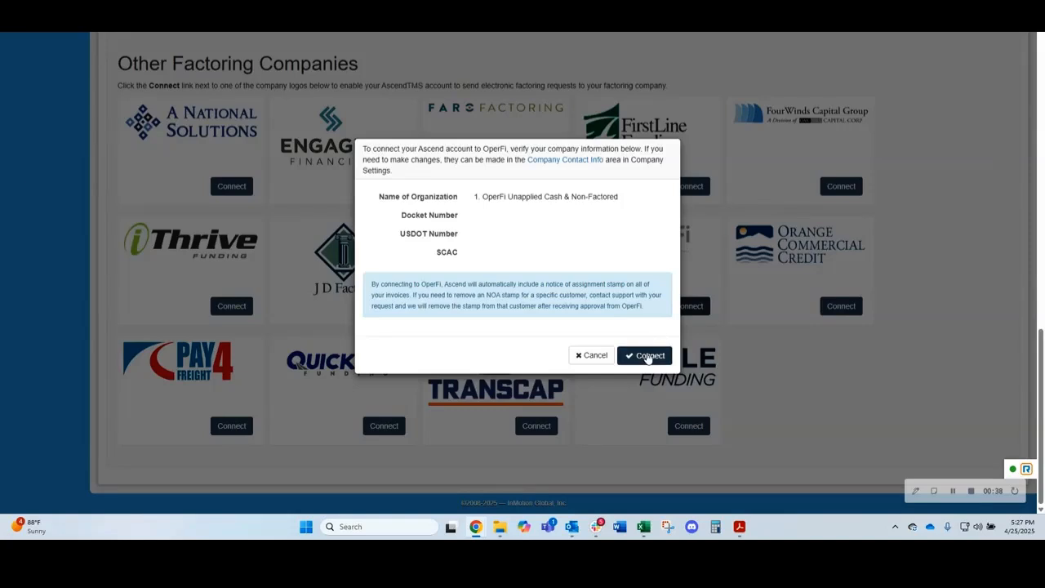
click(648, 356)
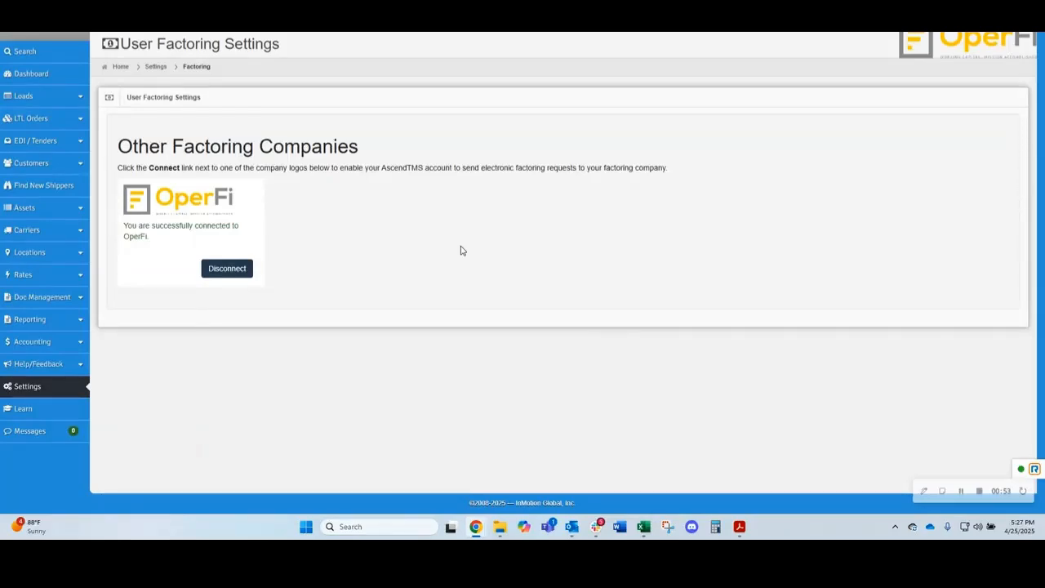
Step: Change the status of load 105 in the active loads to Delivered
click(40, 98)
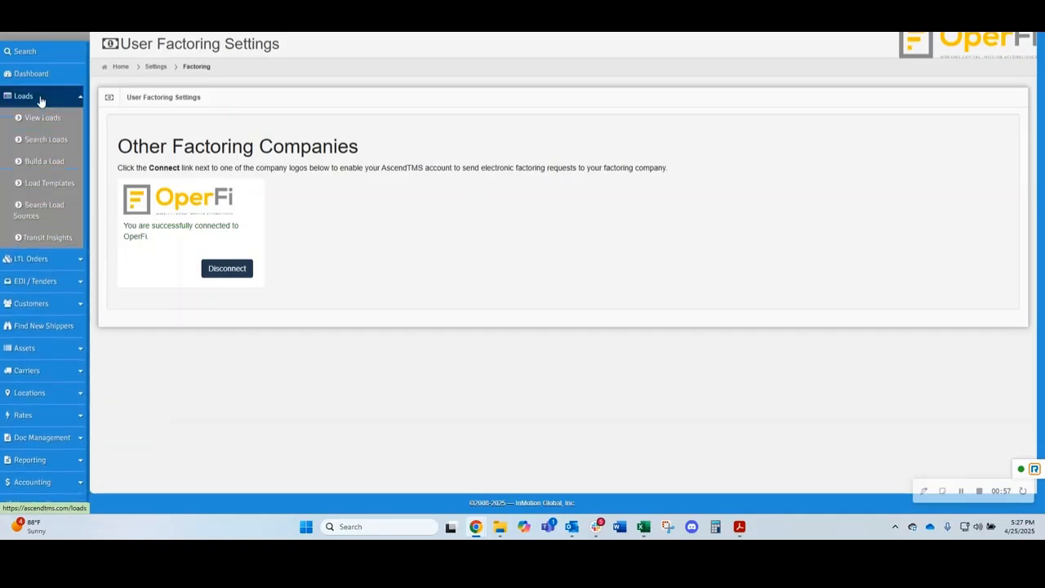
click(38, 120)
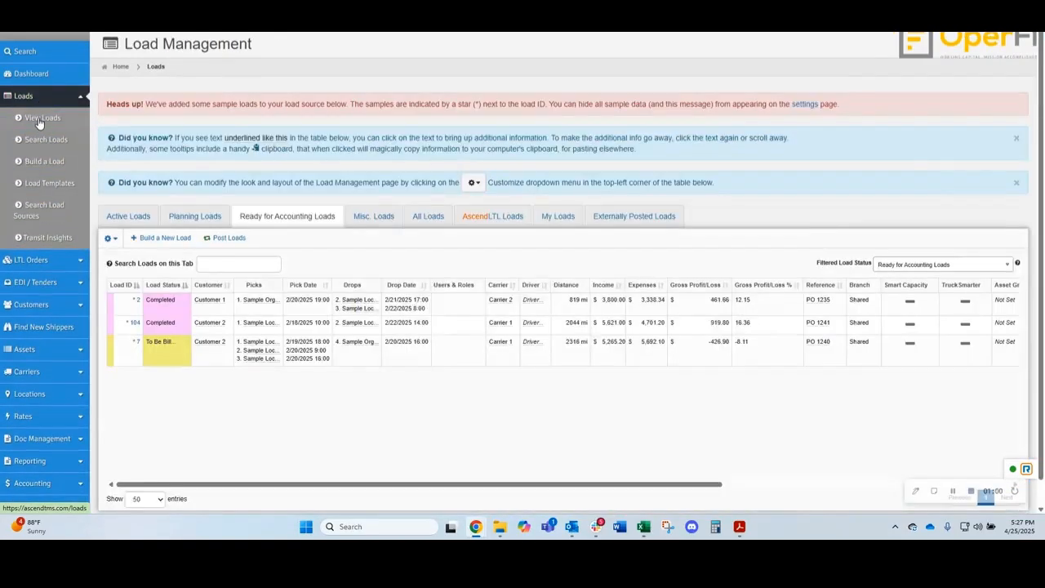
click(128, 217)
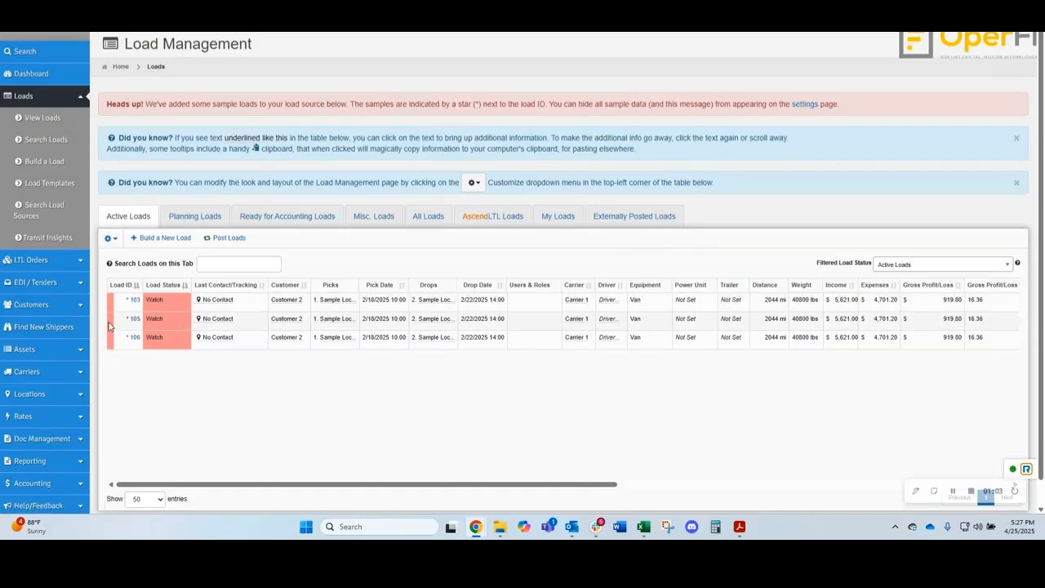
right_click(156, 326)
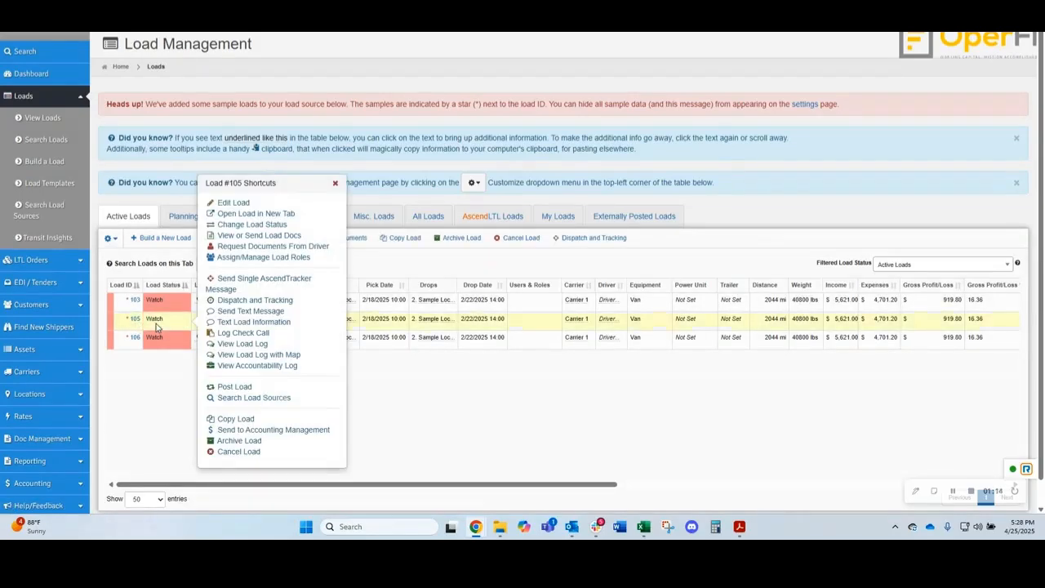
click(241, 223)
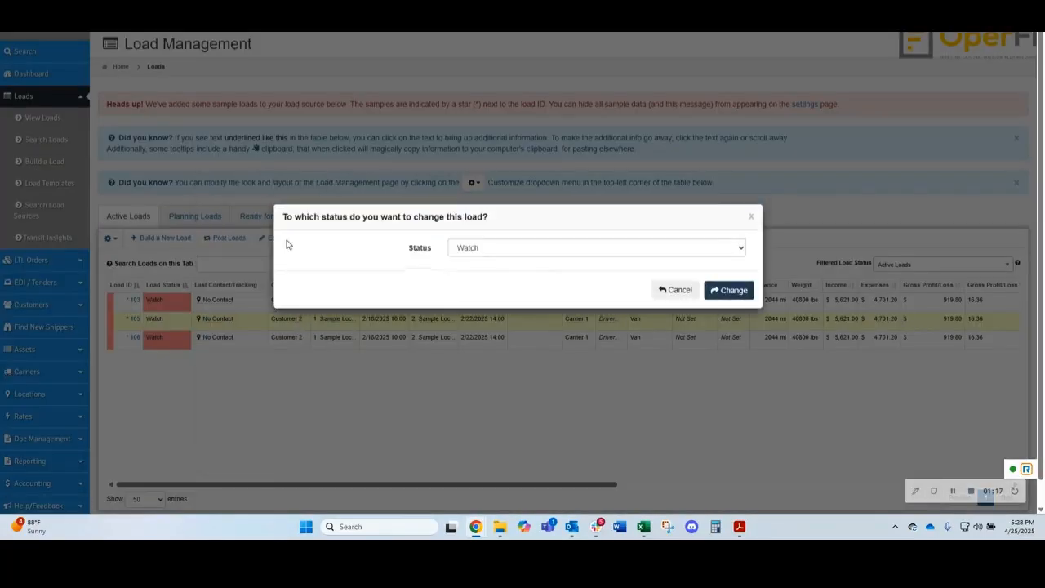
click(526, 250)
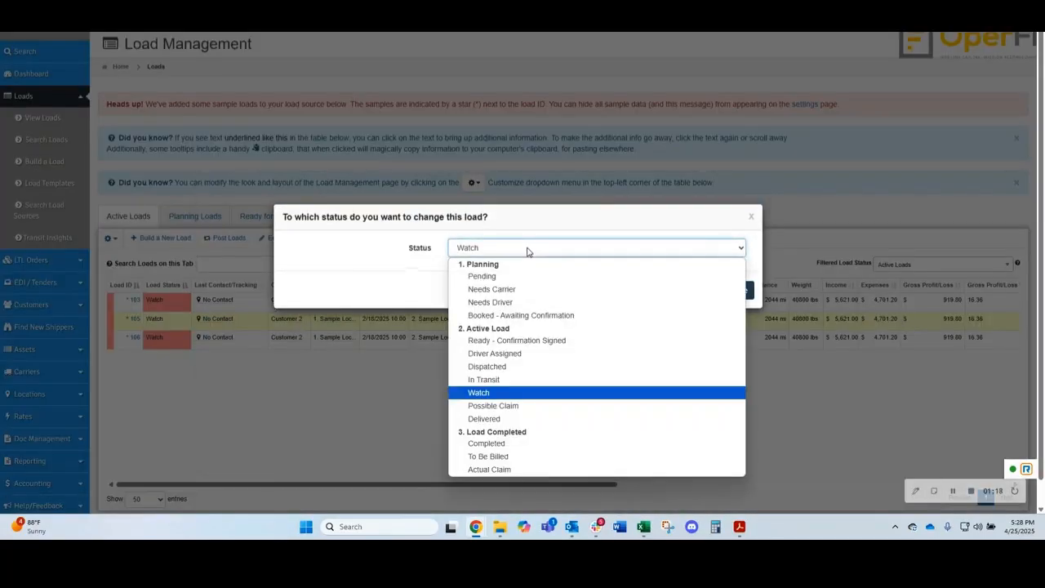
click(499, 419)
click(738, 291)
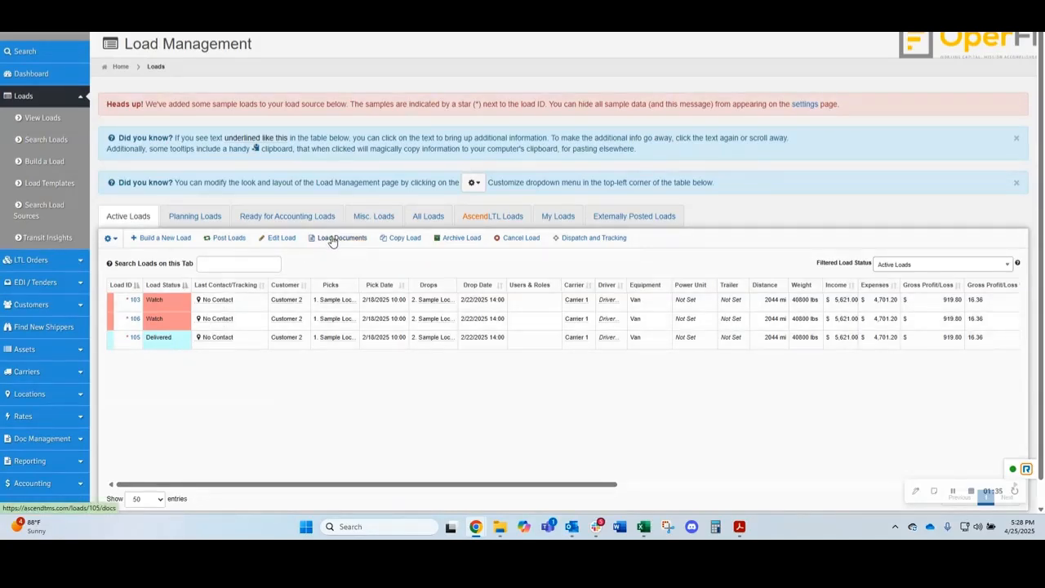
Step: Change the status of load 105 to Completed
click(163, 338)
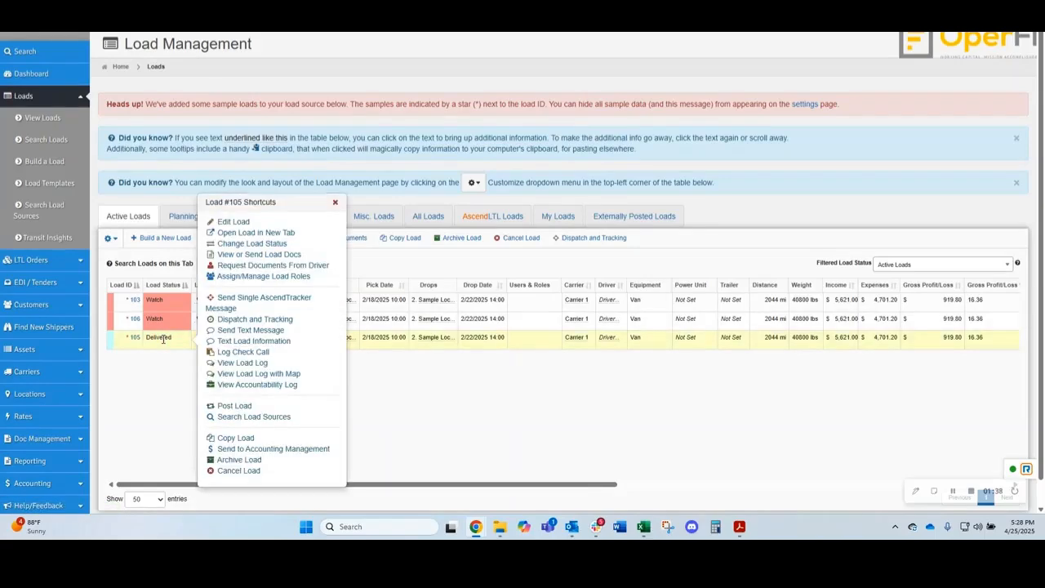
click(250, 244)
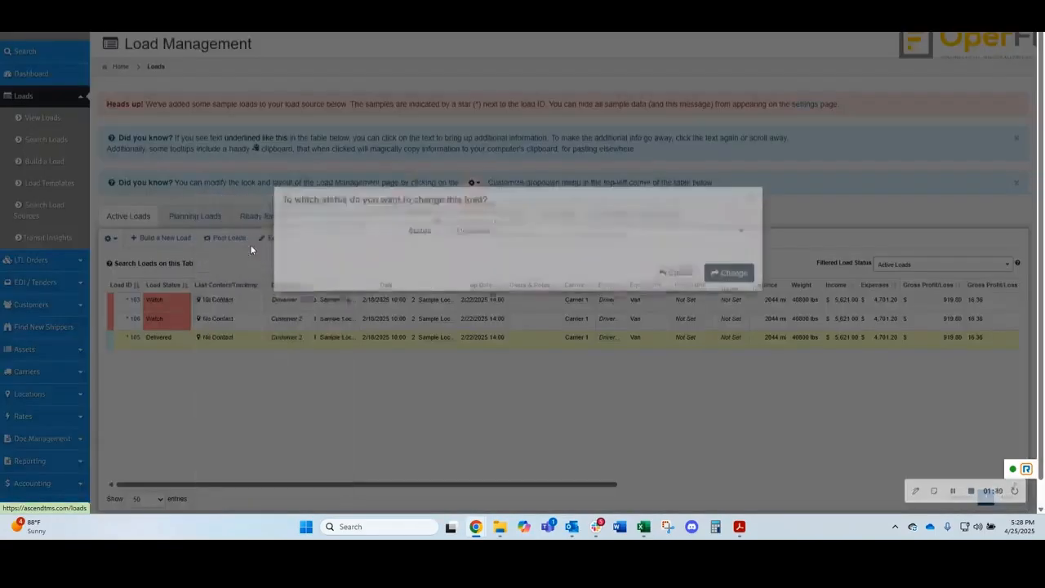
click(488, 253)
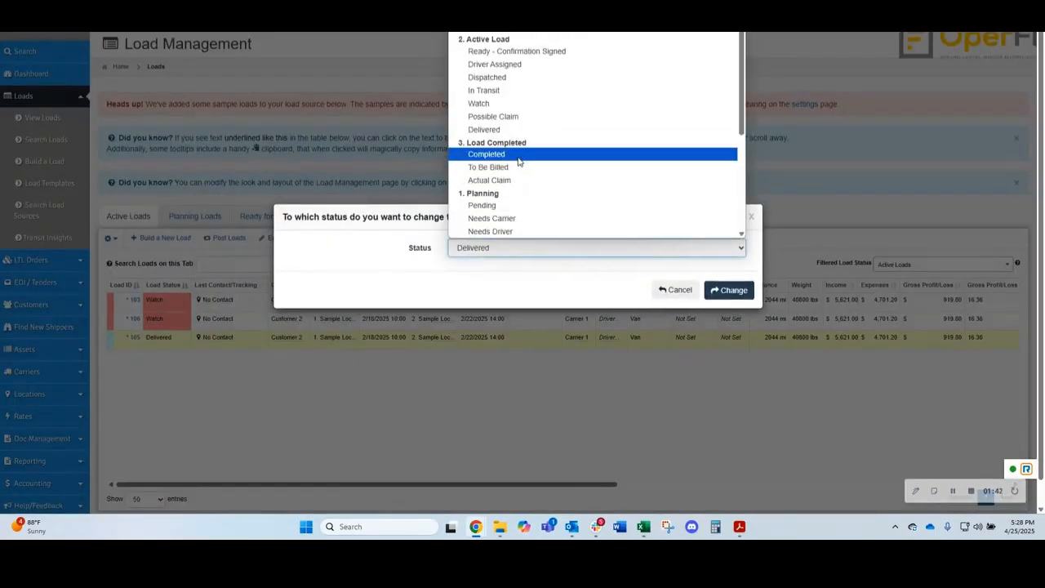
click(518, 162)
click(738, 292)
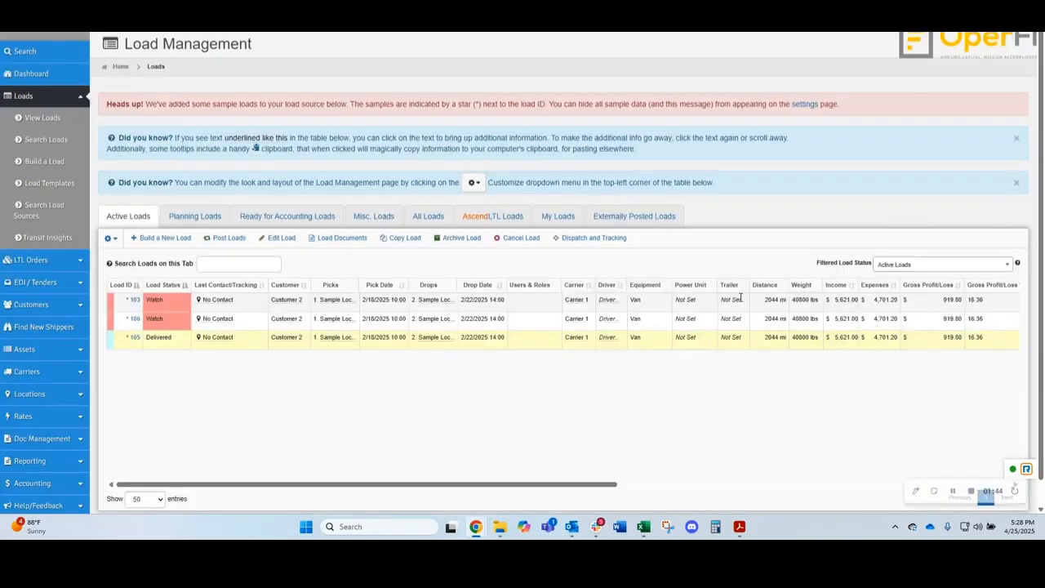
Step: Find load 105 among the loads ready for accounting and open its attached documents
click(273, 219)
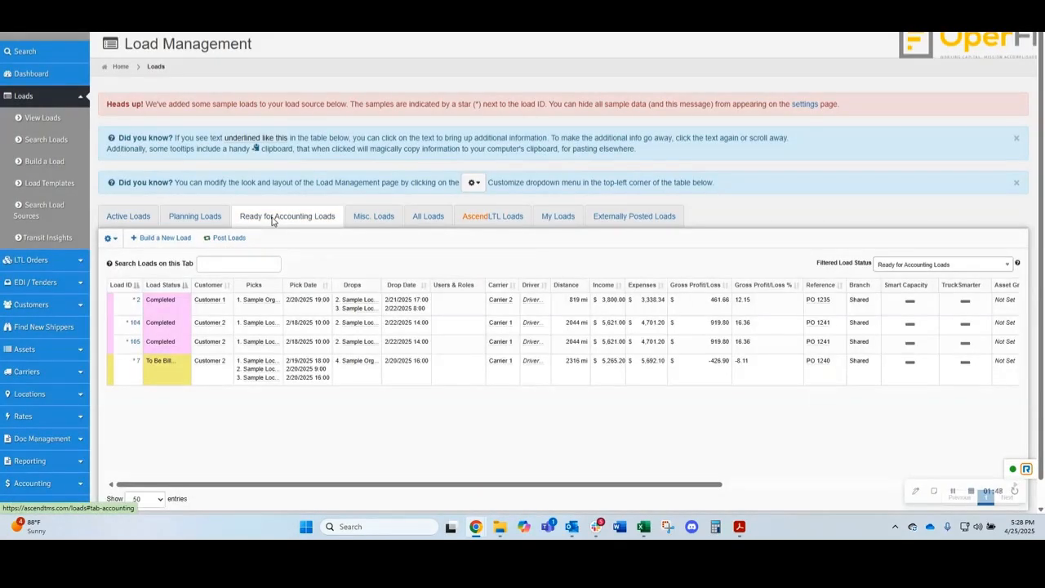
click(173, 345)
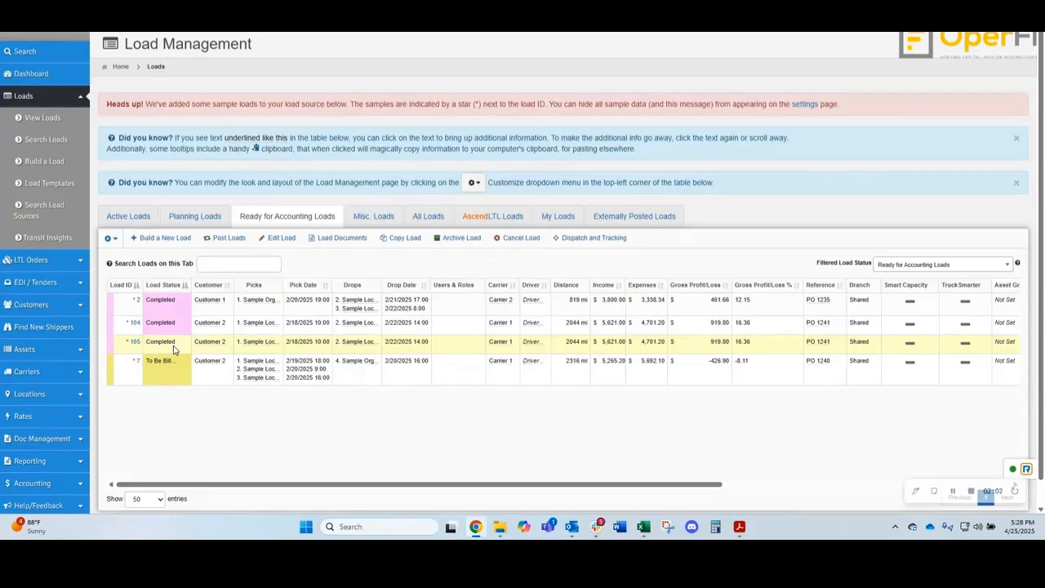
click(339, 239)
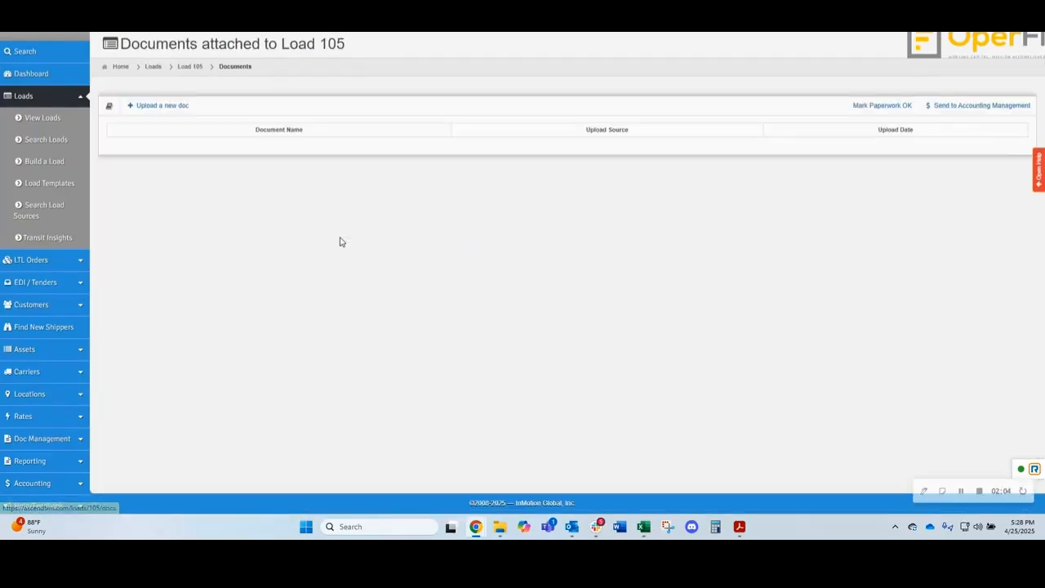
click(195, 68)
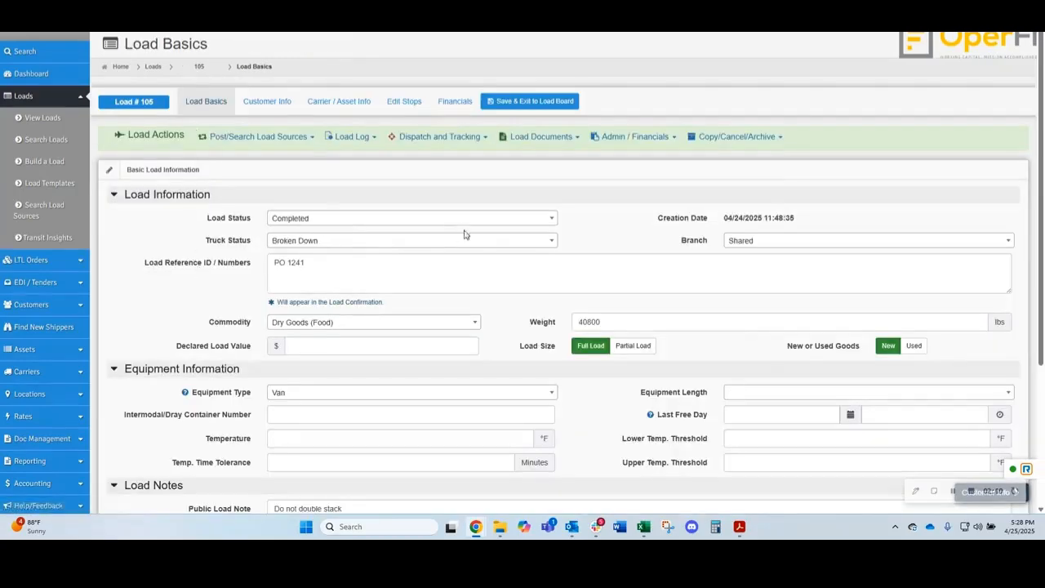
mouse_move(551, 145)
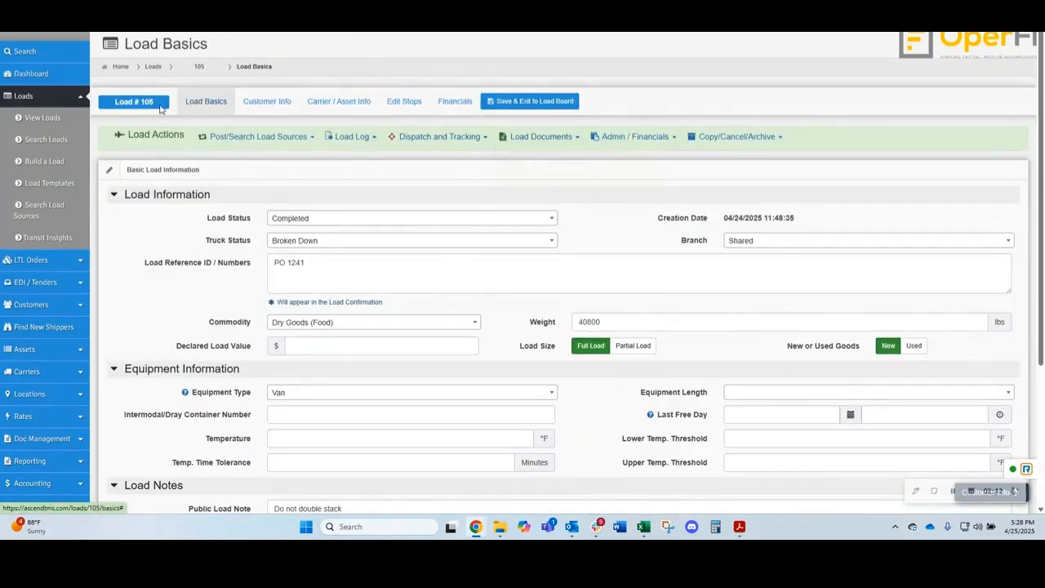
click(162, 69)
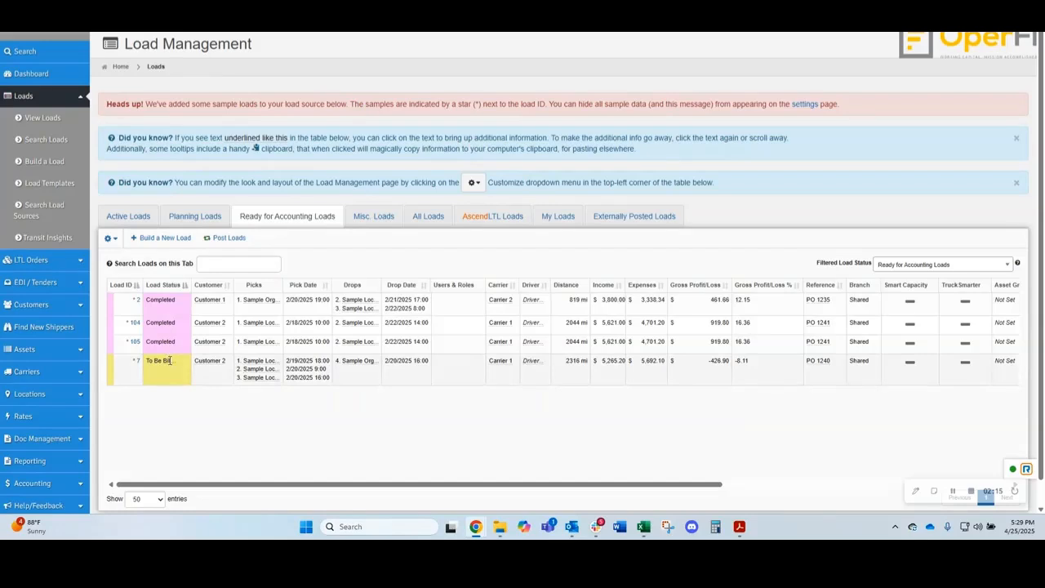
Step: Open load 105 for editing and view its document upload form, closing it without uploading a file
double_click(168, 344)
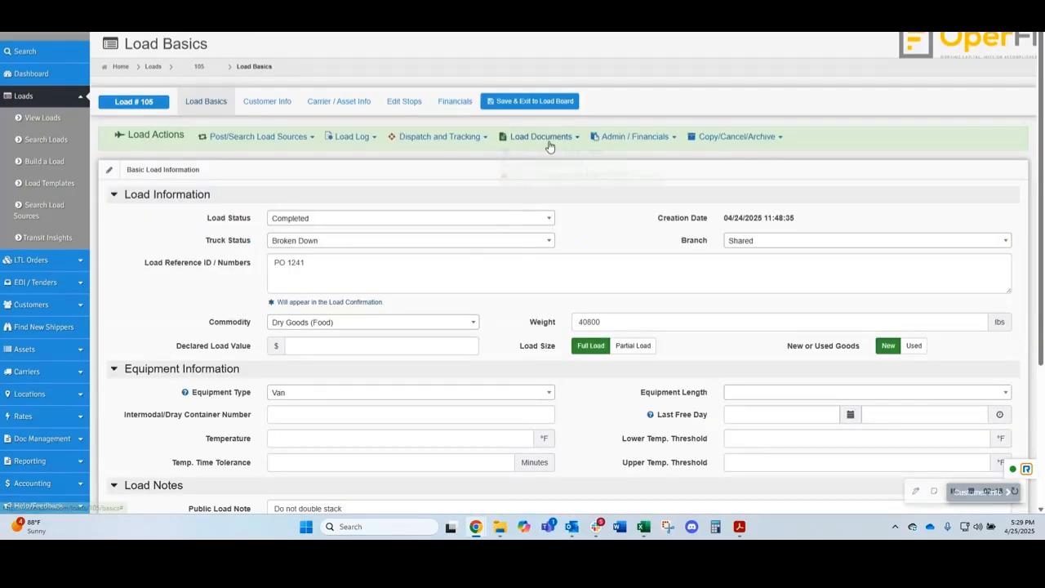
mouse_move(549, 145)
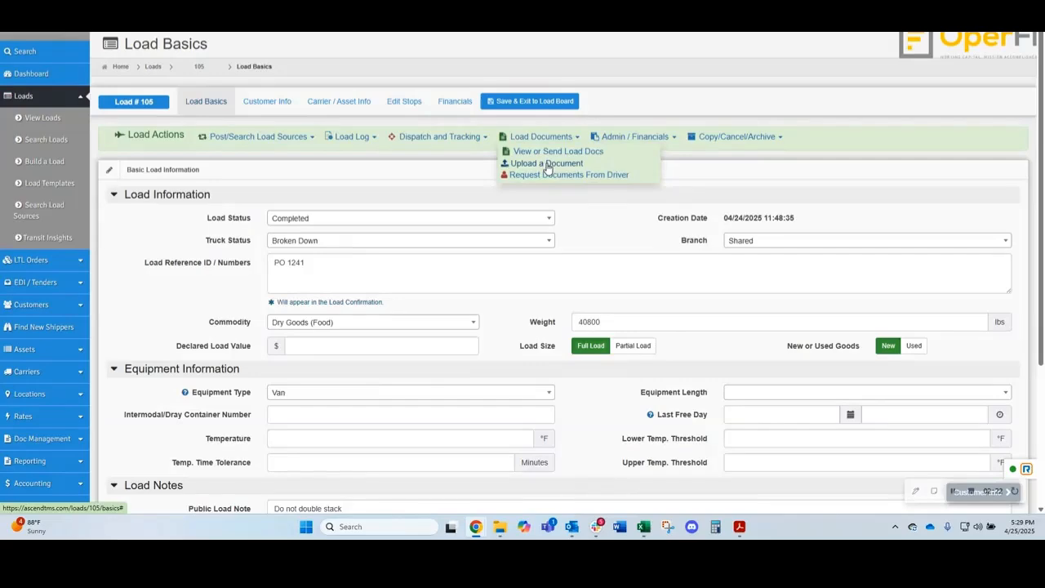
click(548, 166)
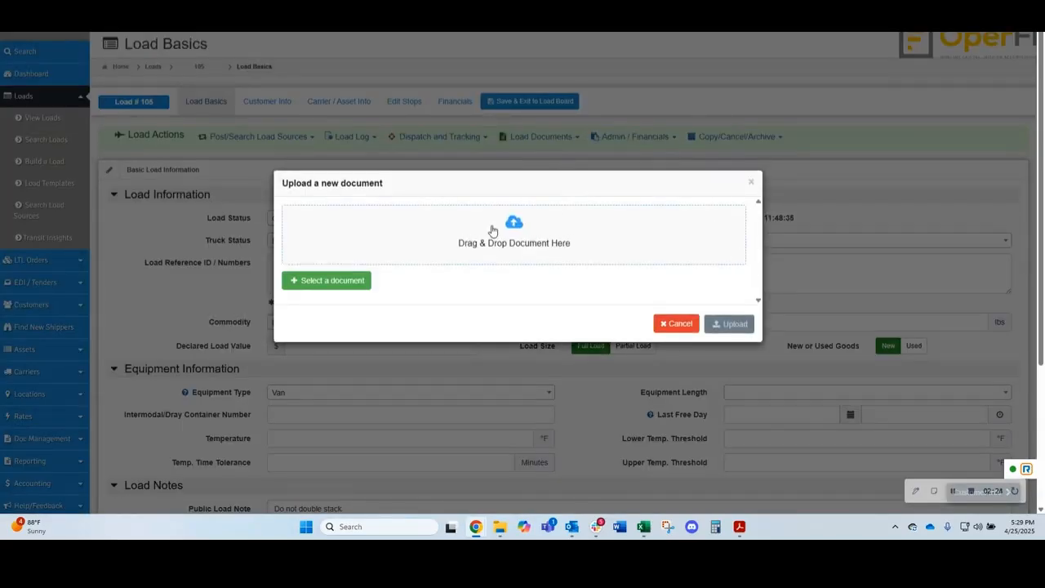
click(751, 182)
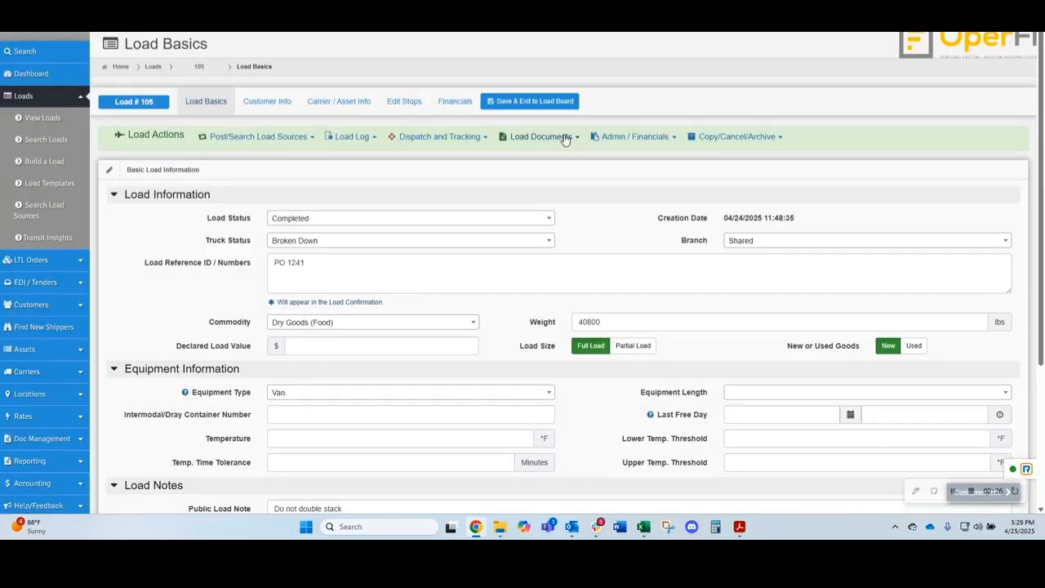
Step: View the form for requesting load 105's documents from the driver, including its additional recipient fields, and cancel the request
click(544, 141)
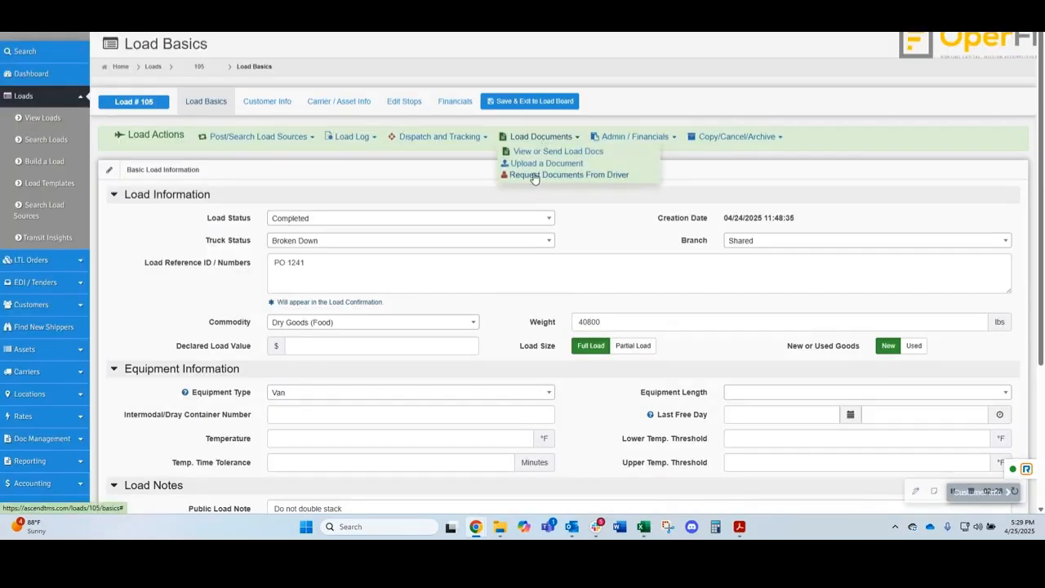
click(535, 176)
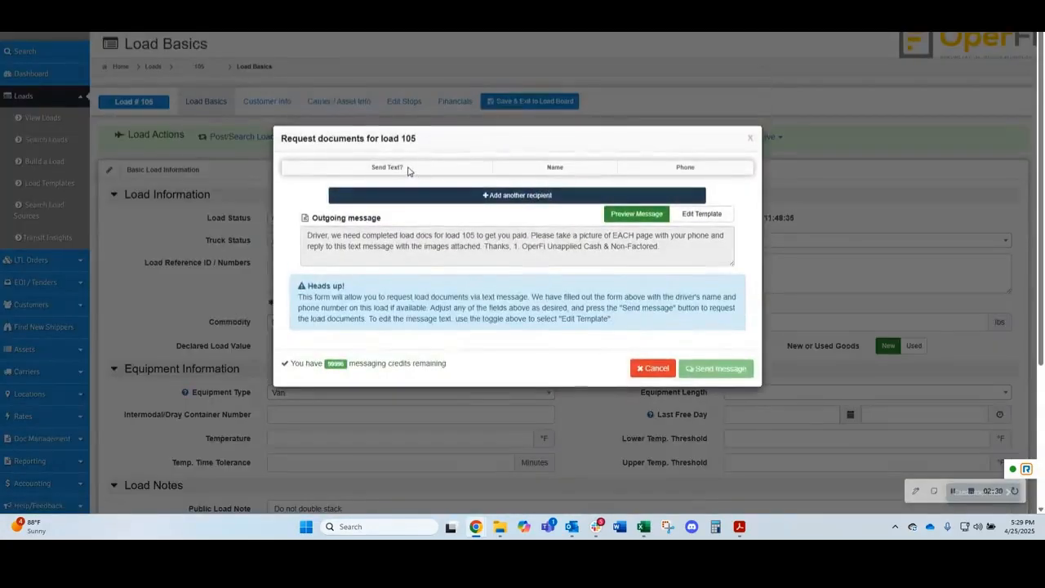
click(495, 195)
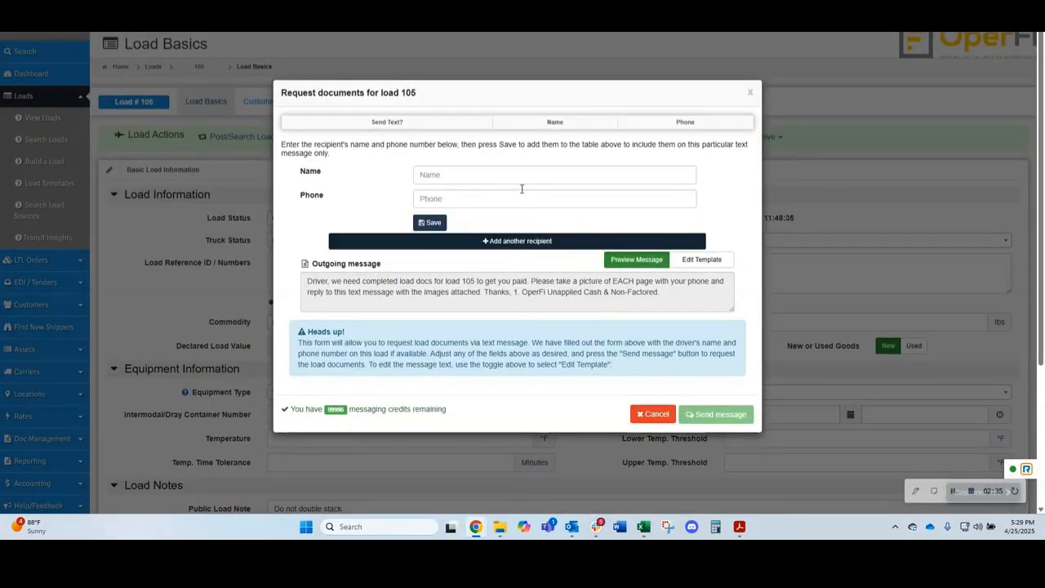
click(494, 177)
scroll(519, 282, down, 3)
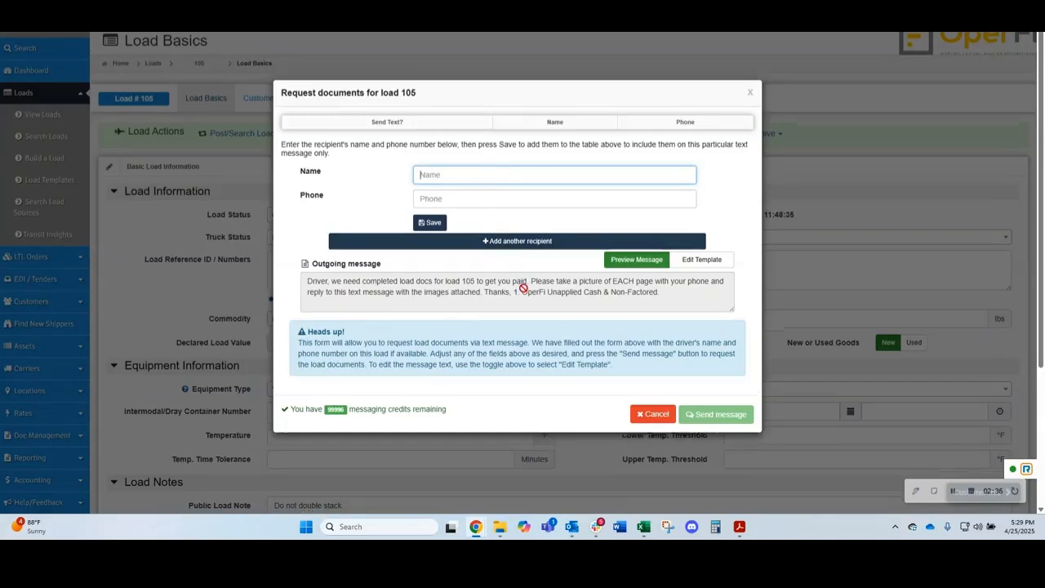
scroll(519, 281, up, 3)
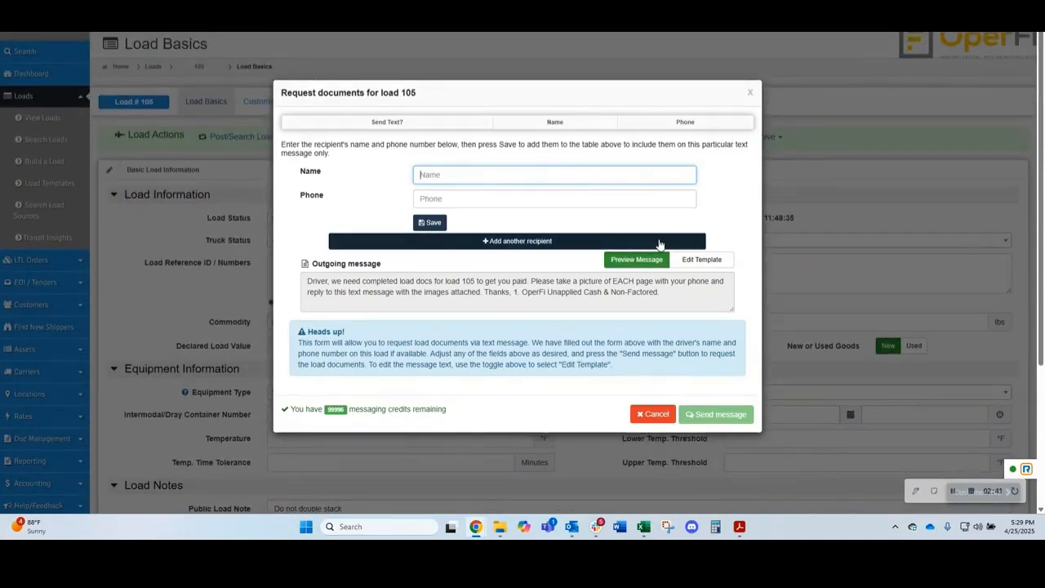
click(654, 415)
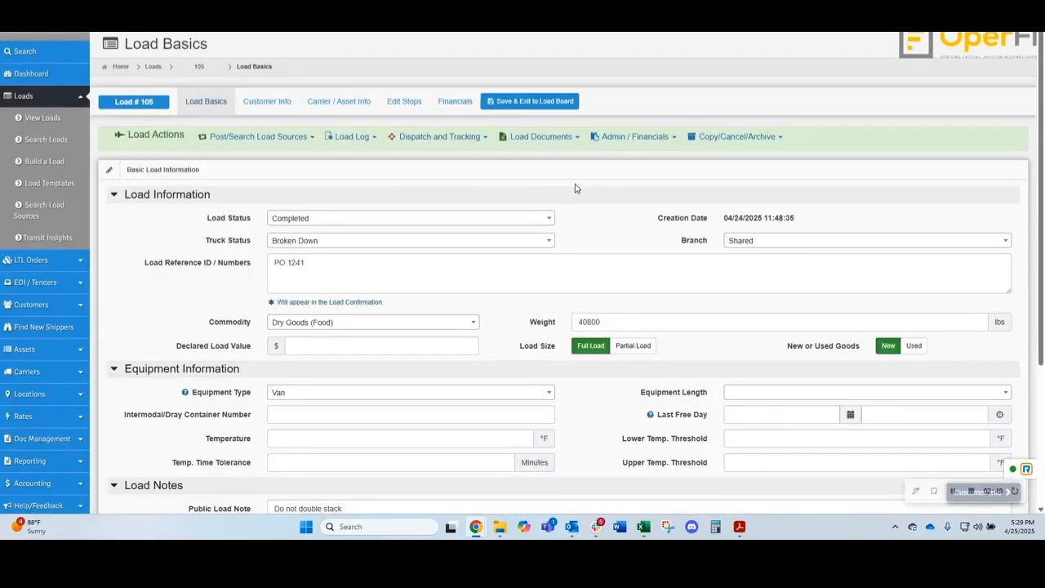
Step: View the documents attached to load 105 and their upload form, closing it without a file and returning to the load's basic information
mouse_move(547, 143)
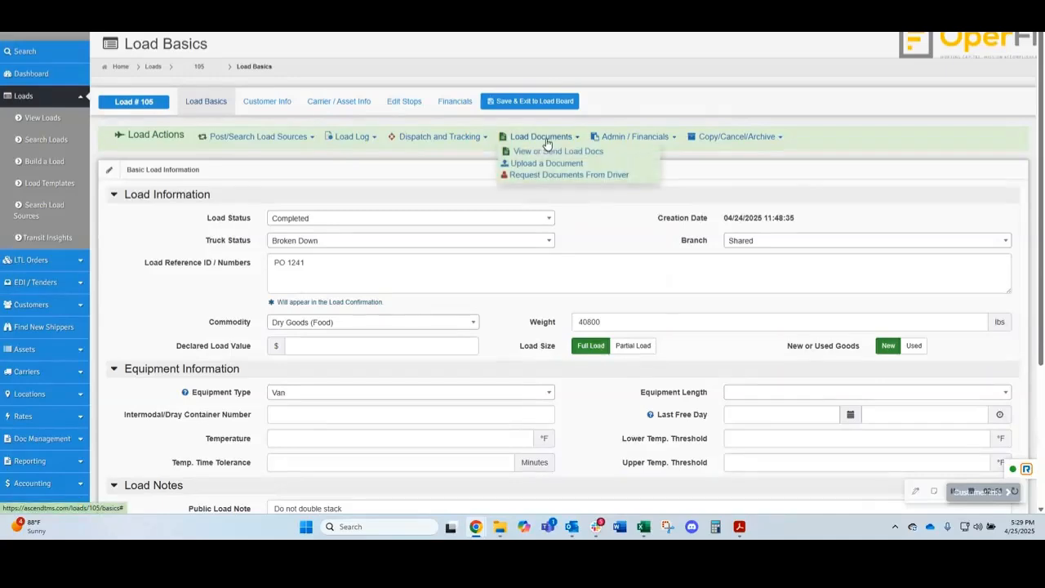
click(543, 152)
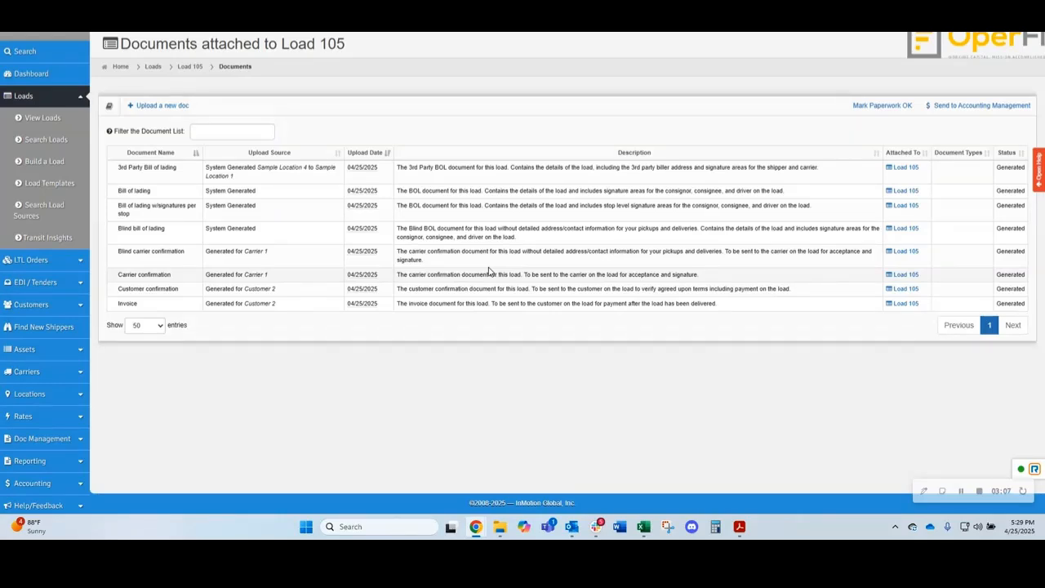
click(148, 105)
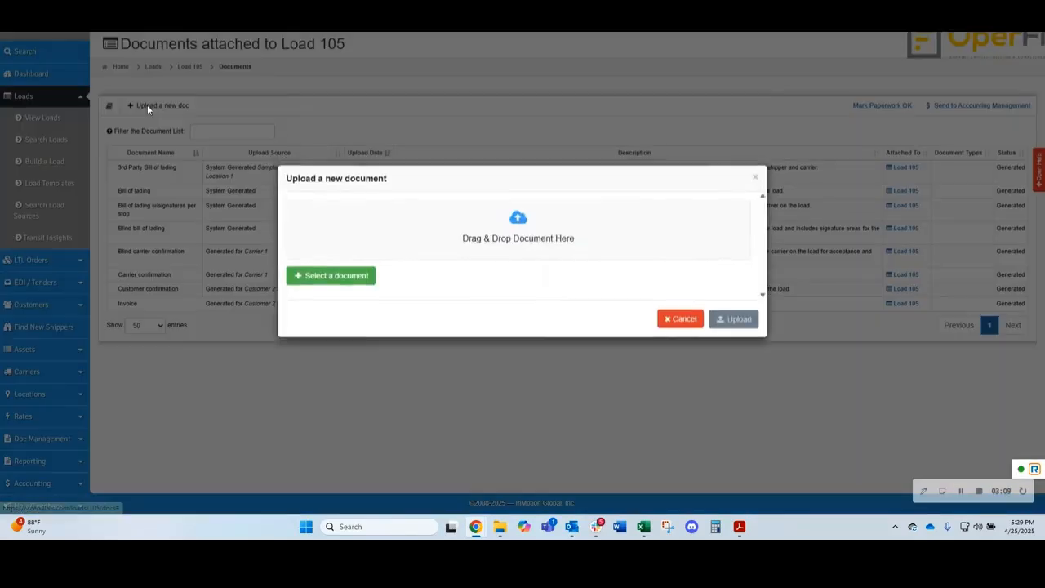
click(757, 185)
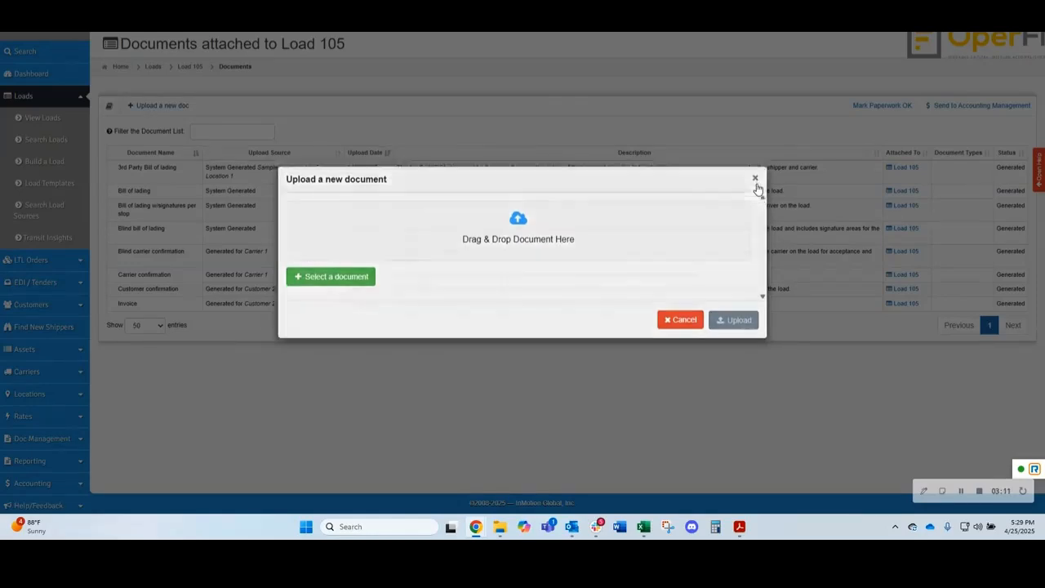
click(191, 66)
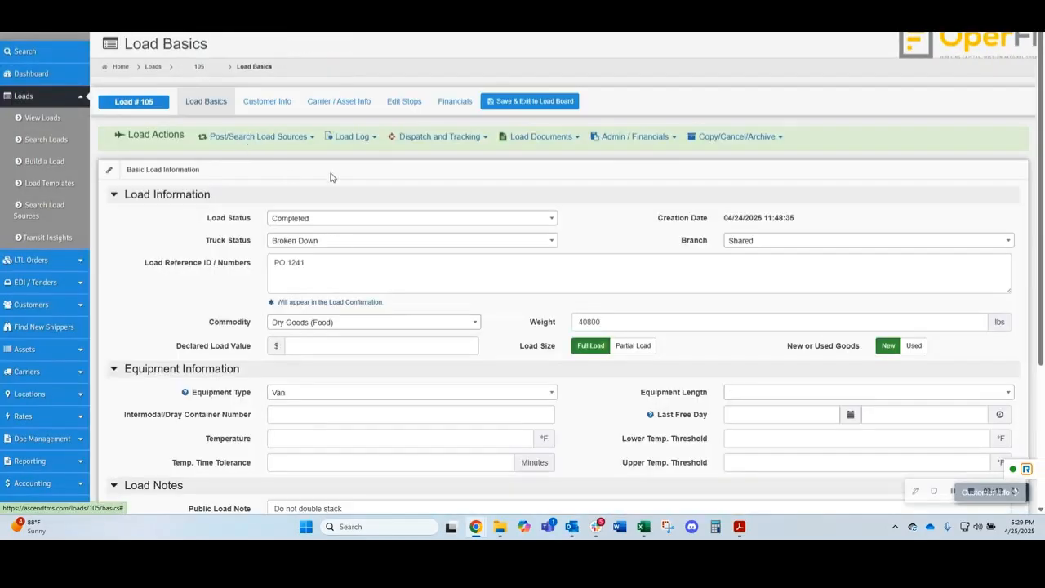
Step: Add LOAD 1003 - CARRIER C - BOL.png from the Carrier Invoices Received folder to a new document upload for load 105
click(540, 141)
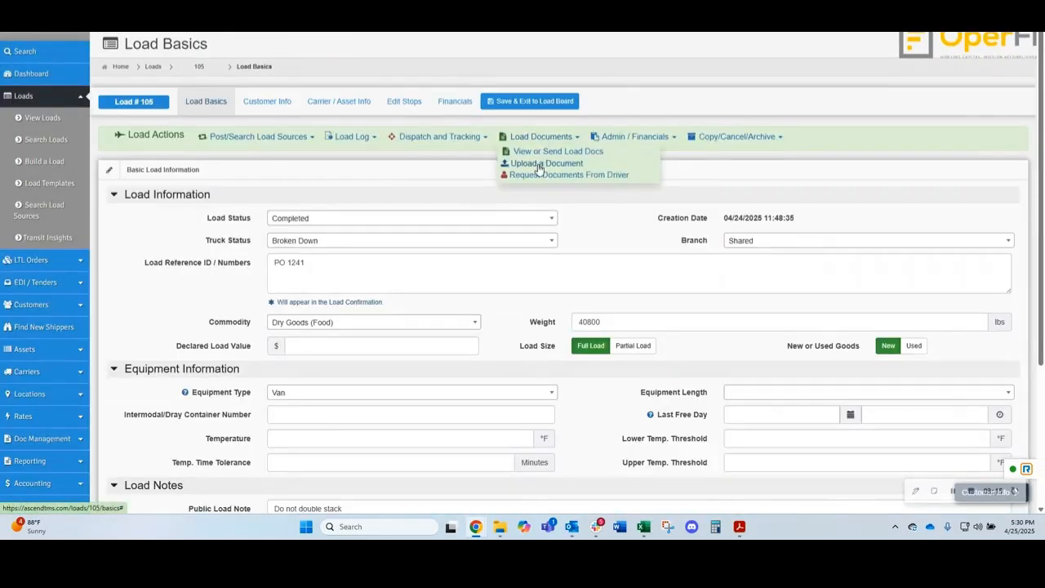
click(539, 166)
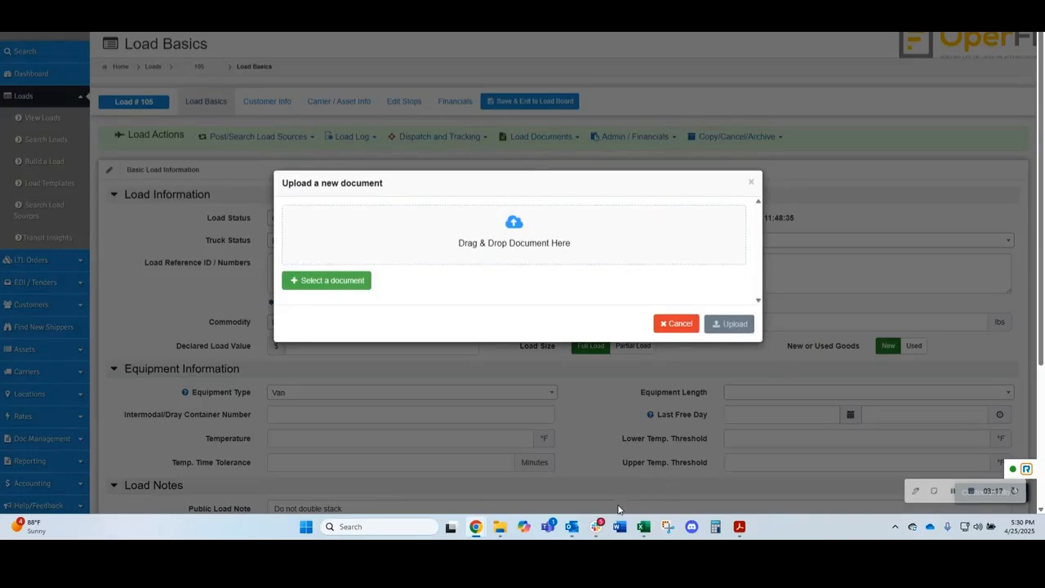
mouse_move(500, 527)
click(498, 486)
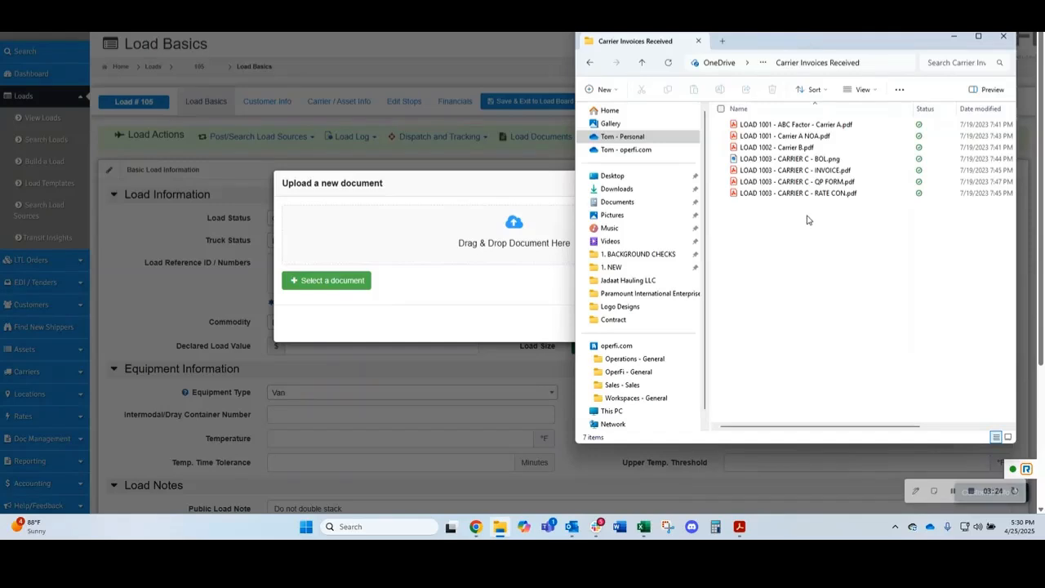
drag(784, 158, 428, 227)
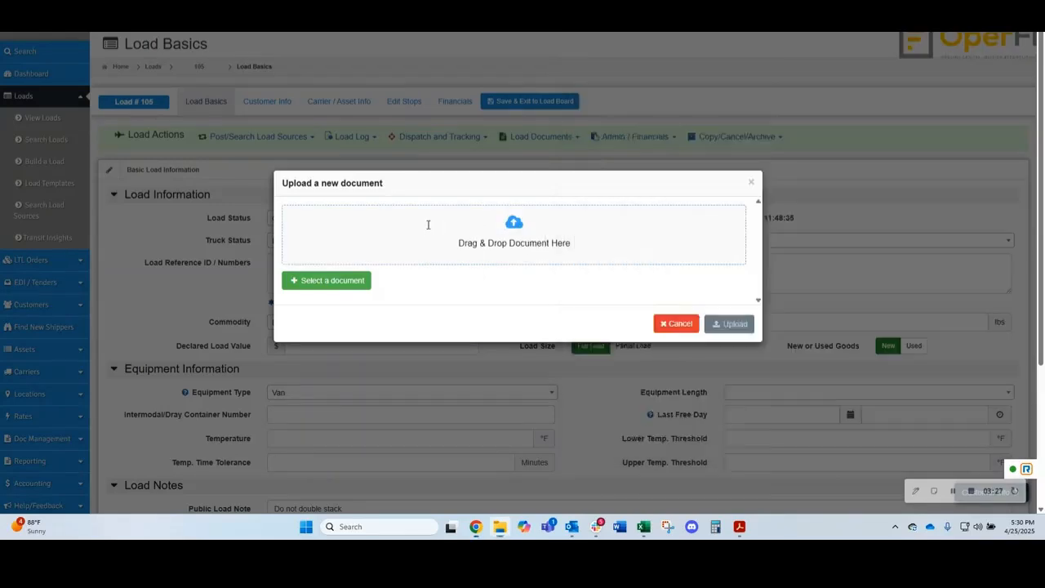
Step: Set the document type of the BOL file to BOL (Bill Of Lading) and upload it to load 105
scroll(543, 211, down, 1)
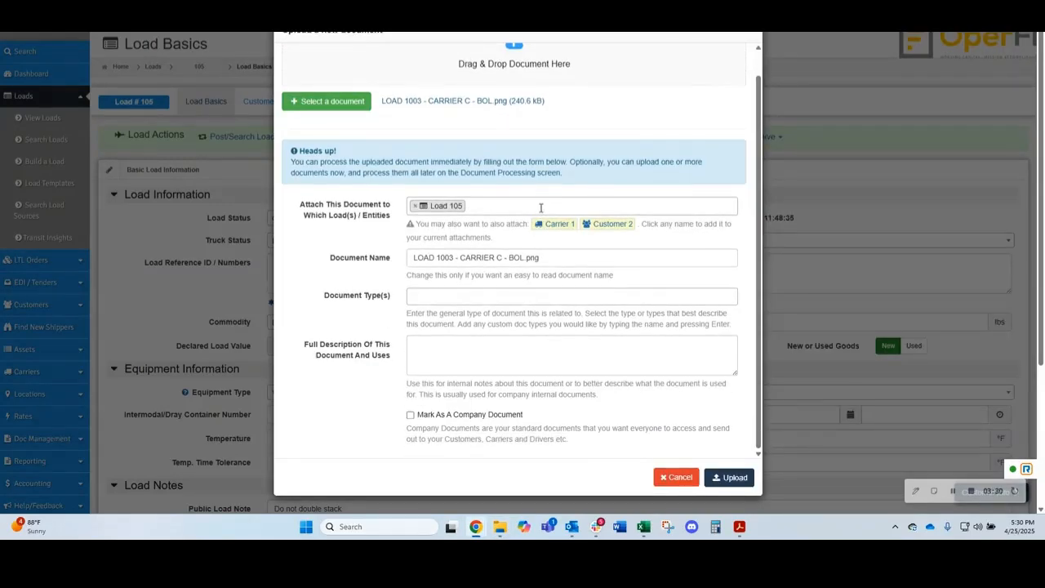
scroll(507, 206, down, 1)
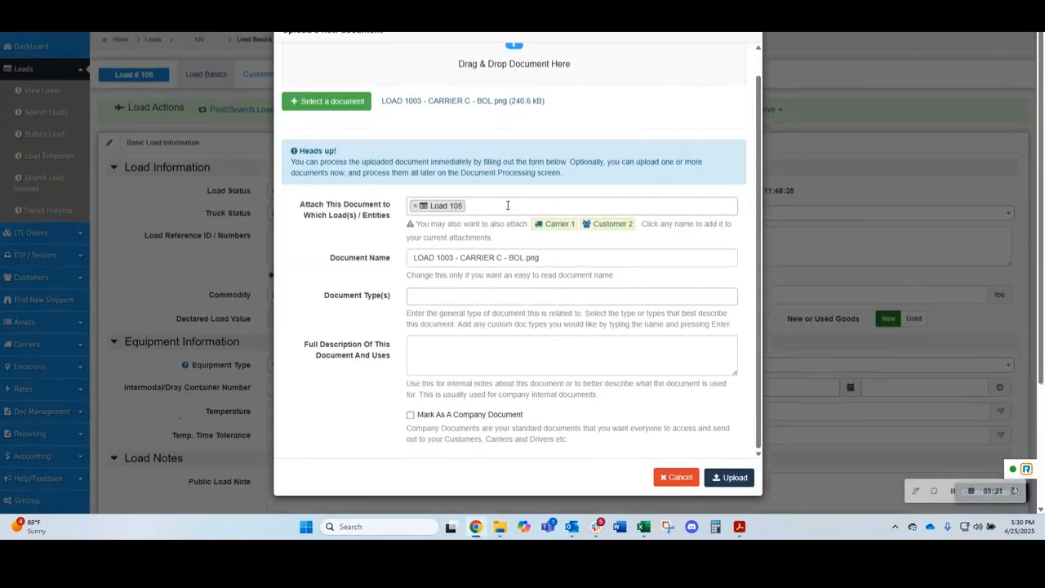
click(445, 298)
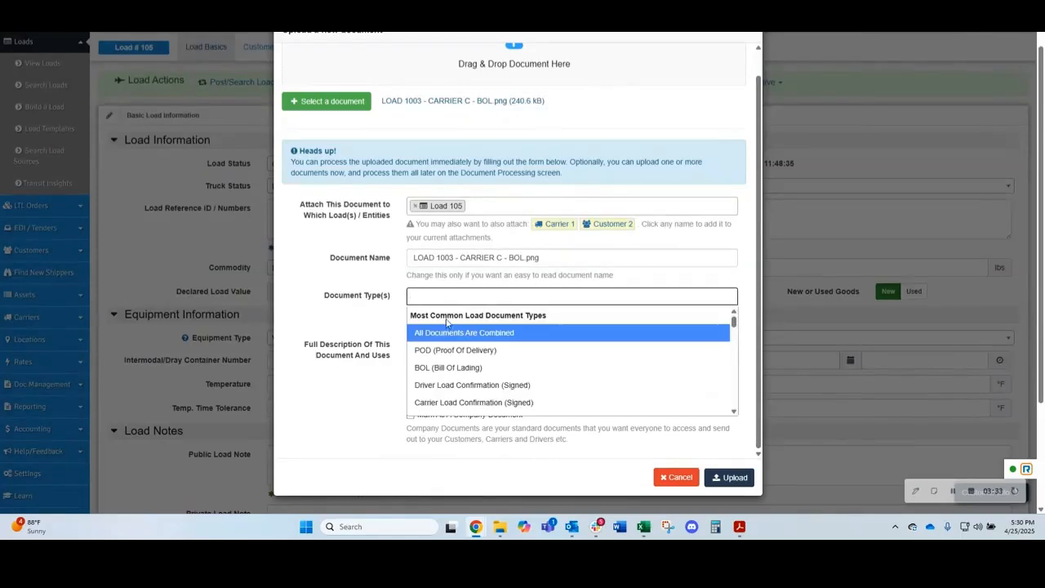
click(448, 369)
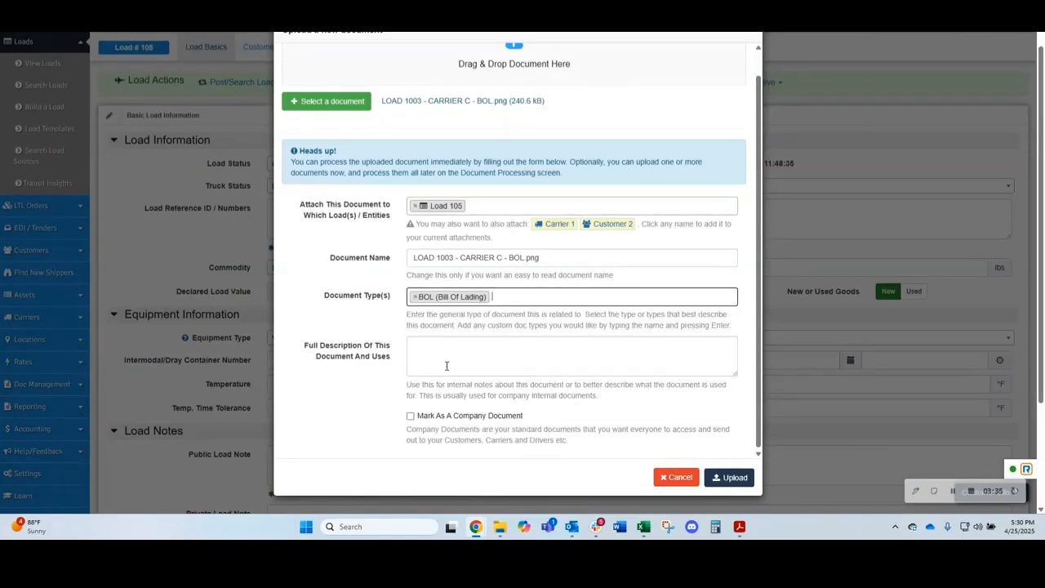
click(725, 480)
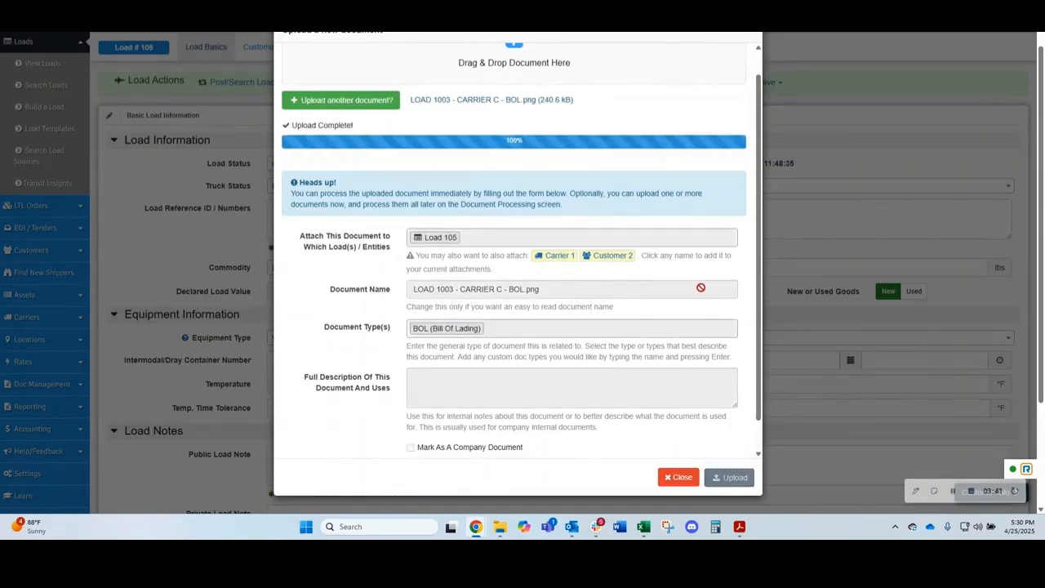
scroll(653, 351, down, 1)
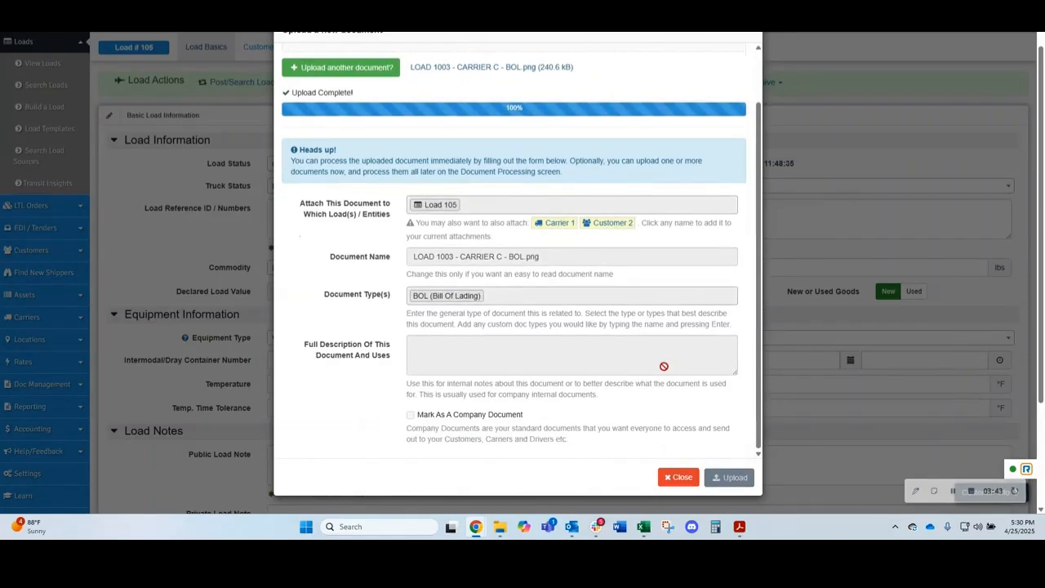
Step: Add LOAD 1003 - CARRIER C - INVOICE.pdf from the Carrier Invoices Received folder as another document for load 105
scroll(664, 366, up, 2)
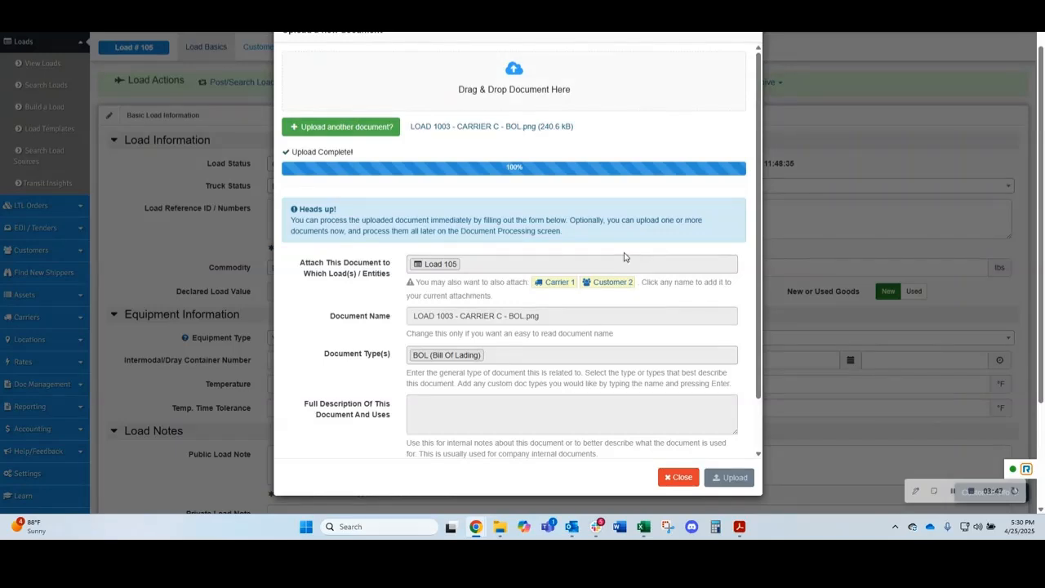
click(336, 128)
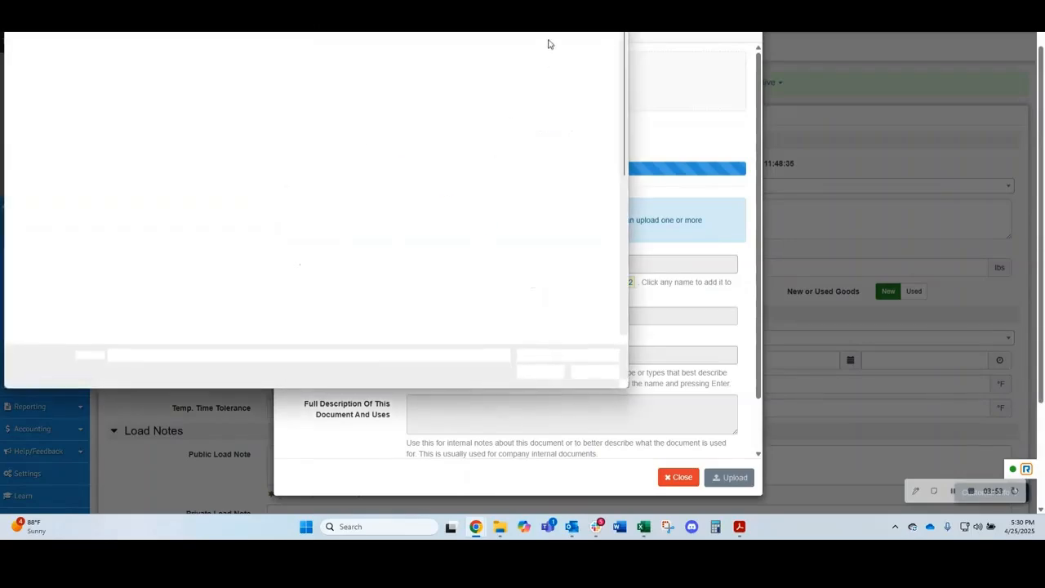
key(Escape)
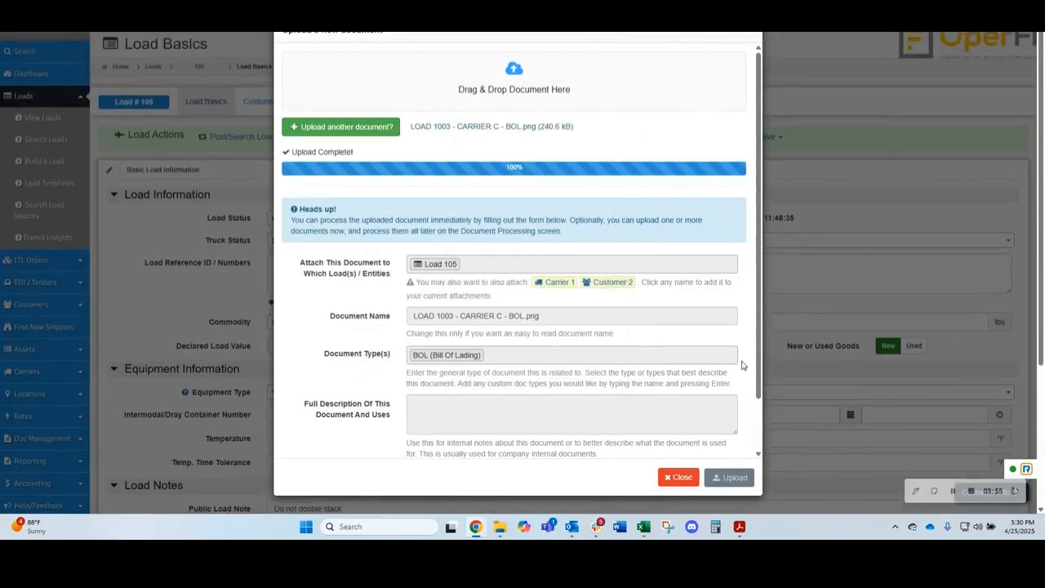
click(500, 527)
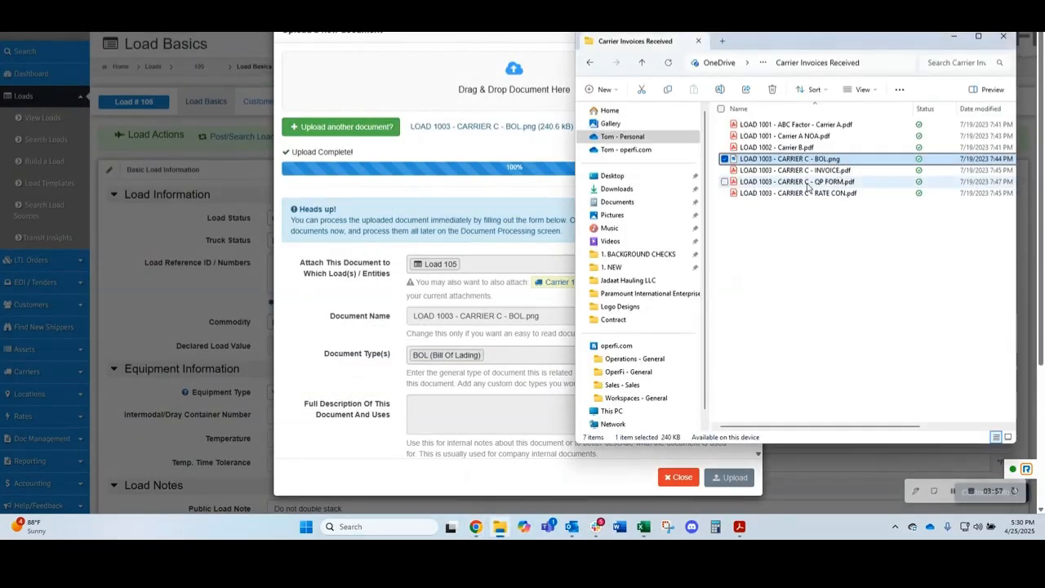
drag(807, 175, 460, 103)
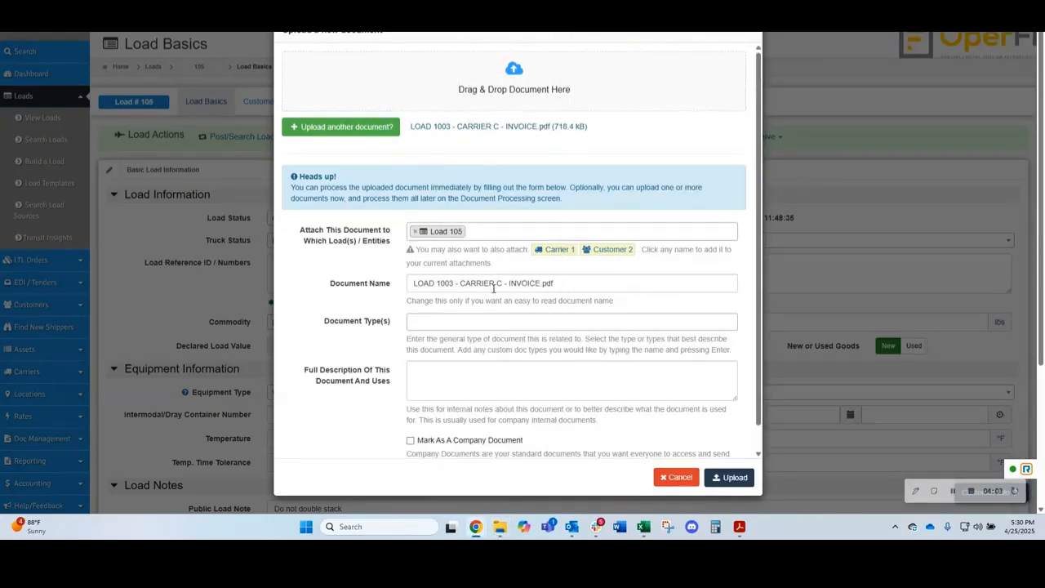
Step: Set the document type of the invoice file to Carrier Invoice and upload it to load 105
click(428, 321)
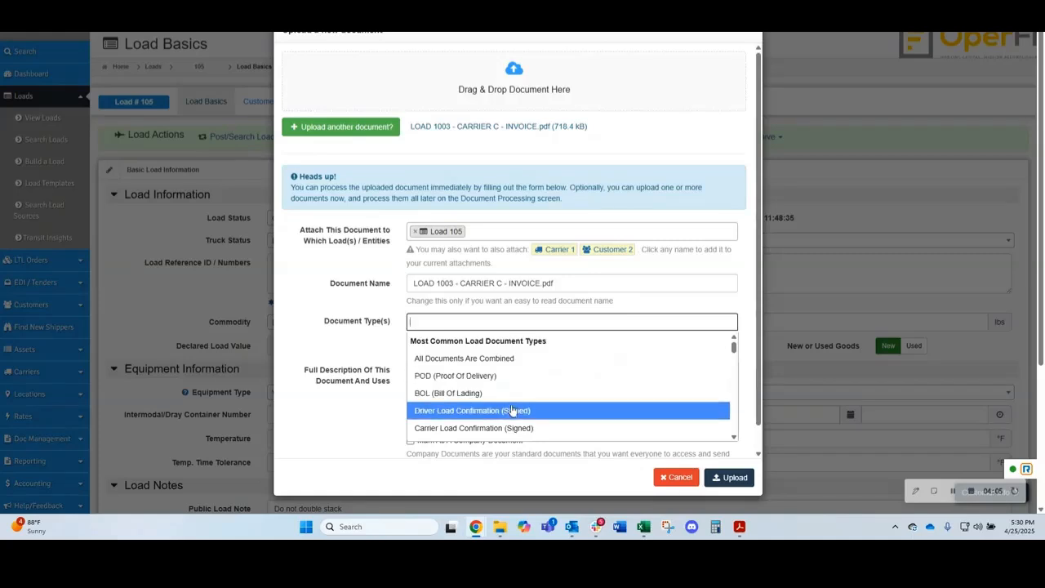
scroll(533, 396, down, 1)
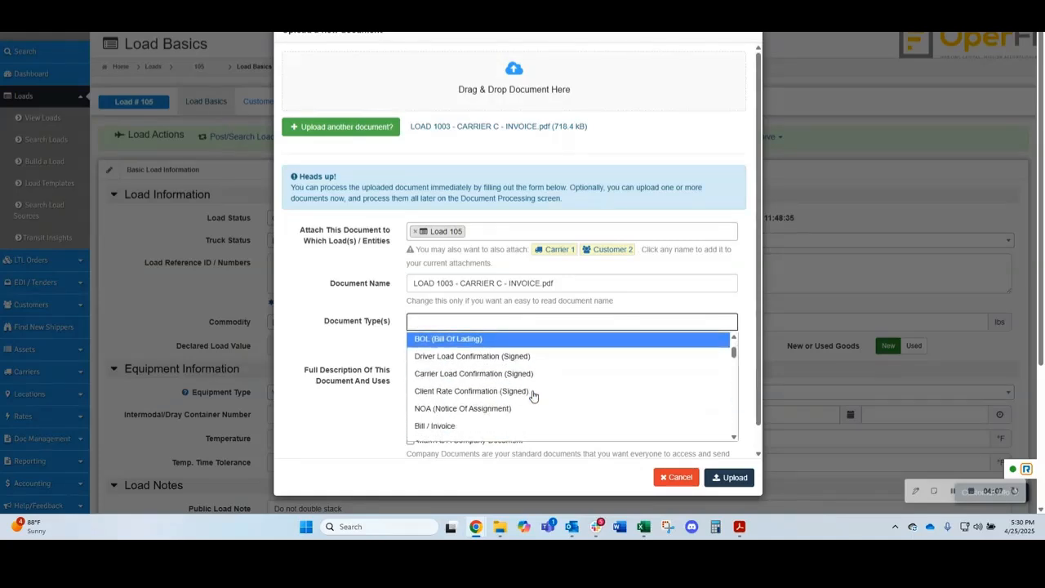
scroll(510, 409, down, 1)
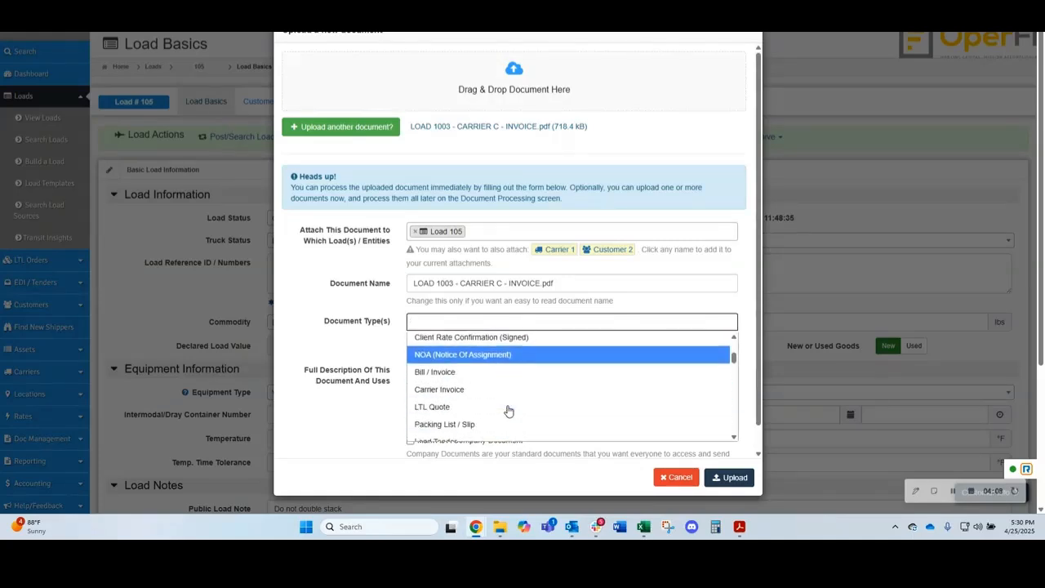
click(452, 391)
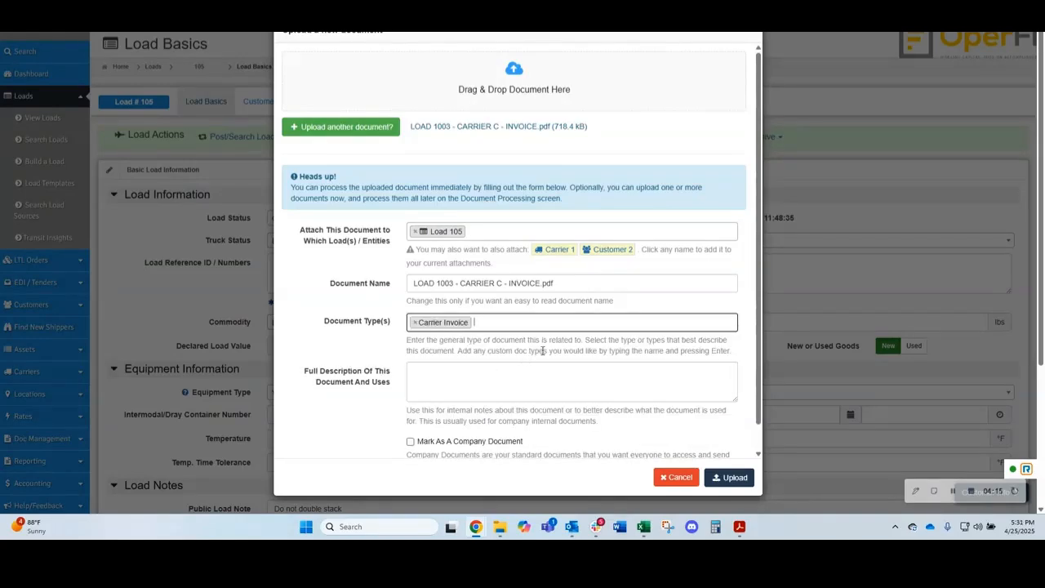
scroll(695, 455, down, 1)
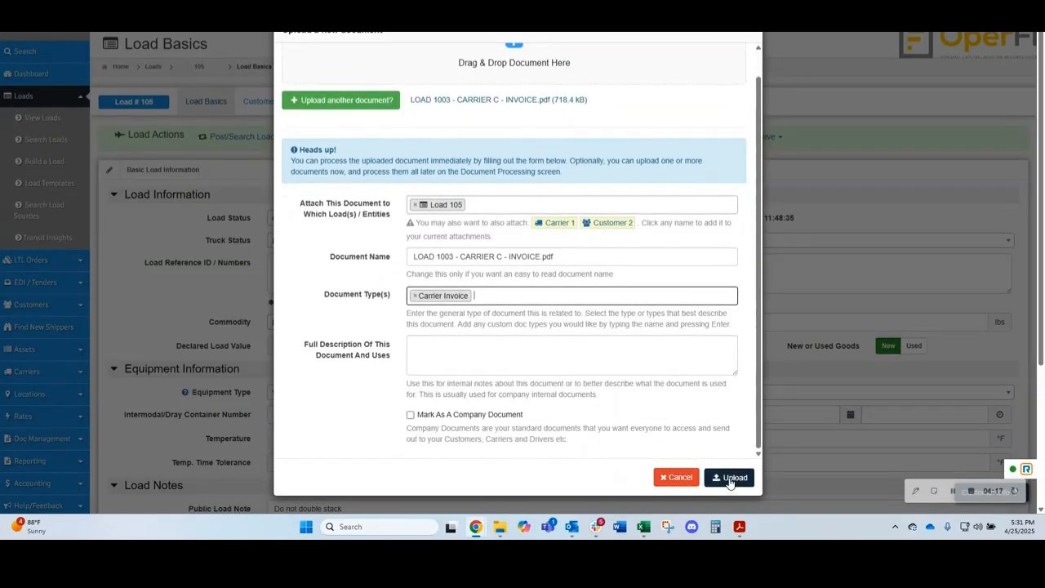
click(731, 479)
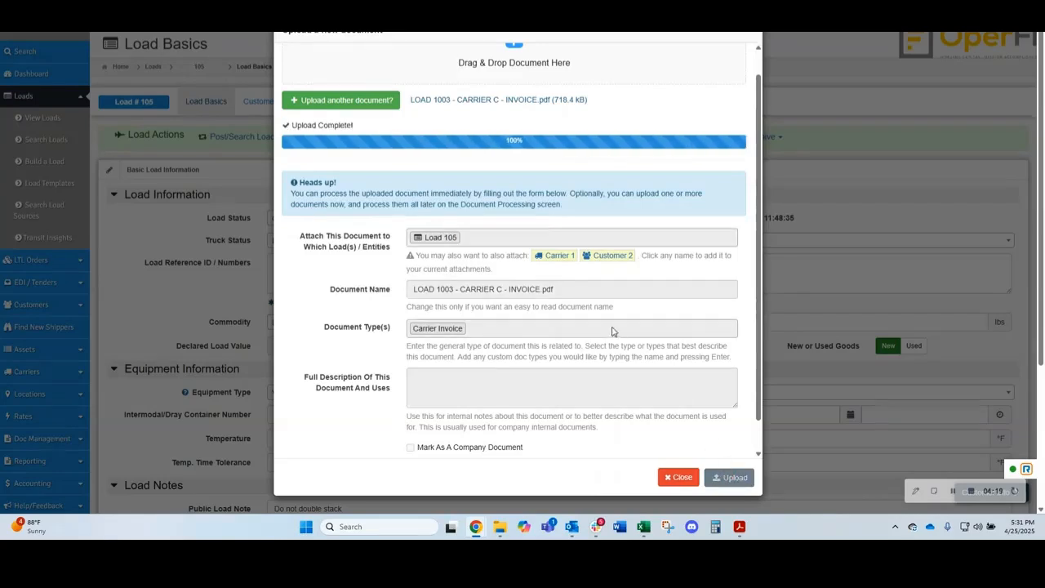
Step: Add LOAD 1003 - CARRIER C - RATE CON.pdf from the Carrier Invoices Received folder as another document for load 105
scroll(494, 269, up, 1)
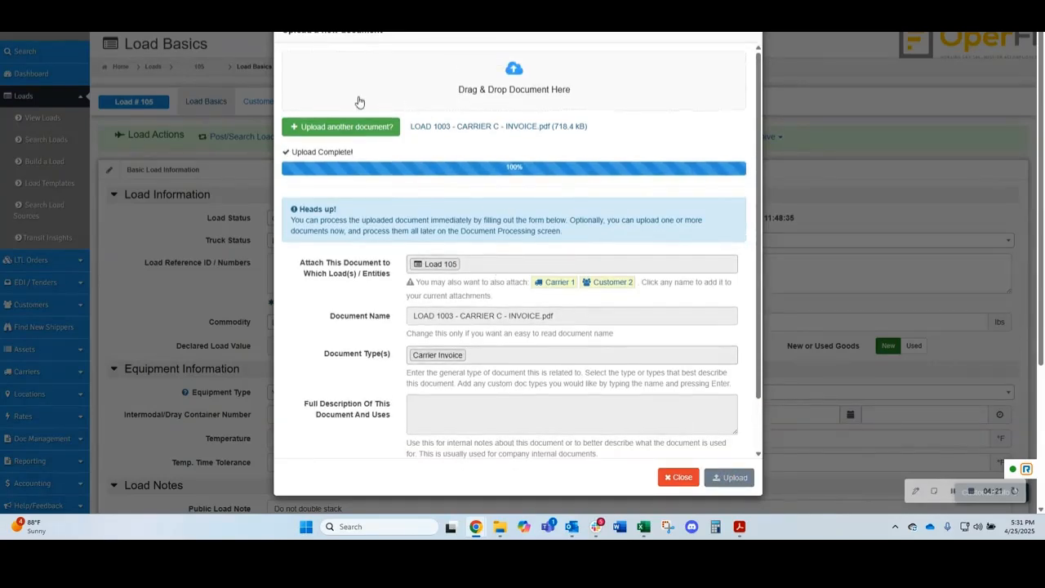
click(335, 131)
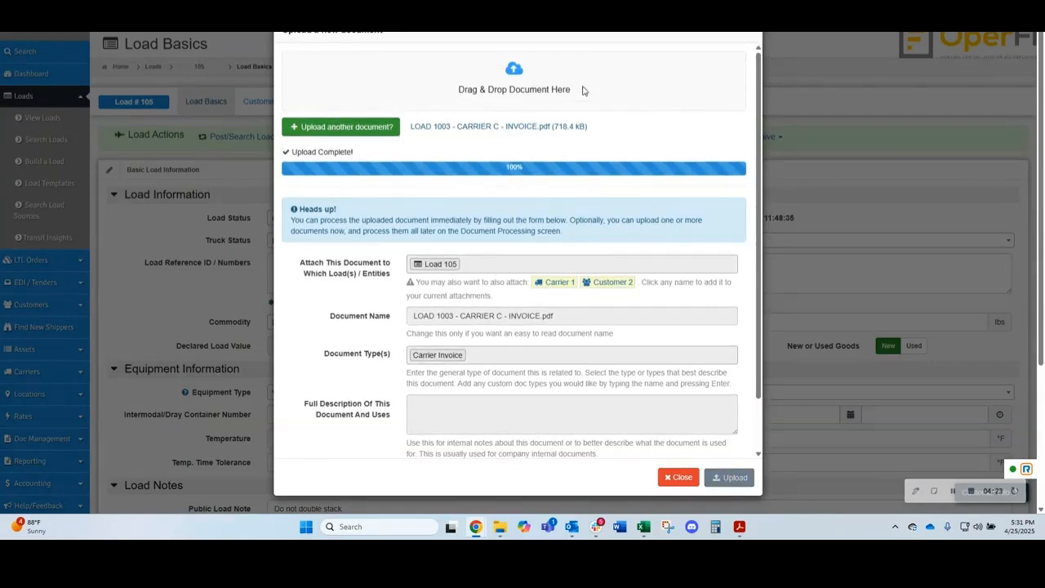
click(595, 372)
mouse_move(499, 518)
click(501, 477)
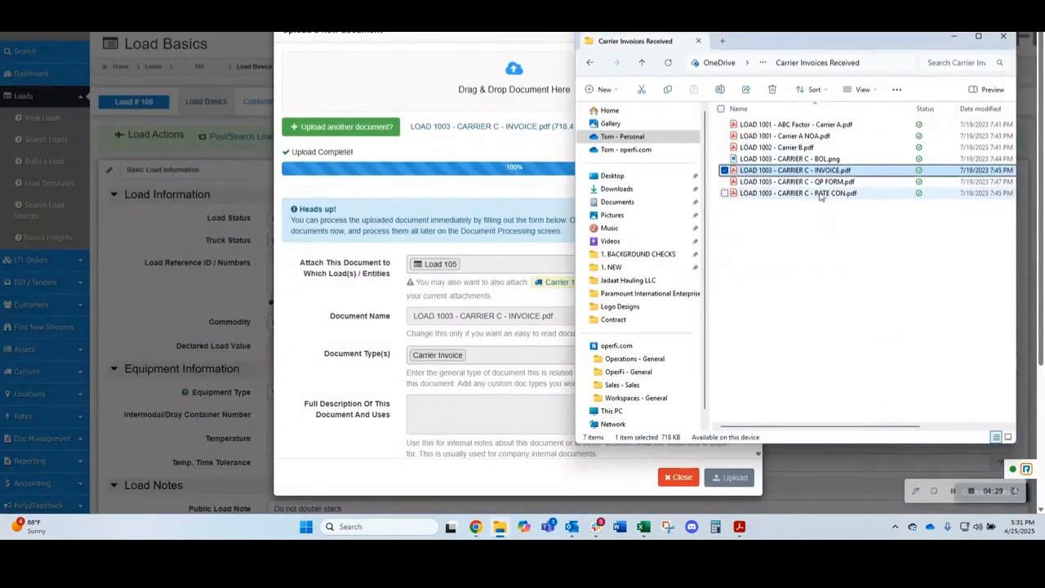
drag(820, 196, 478, 90)
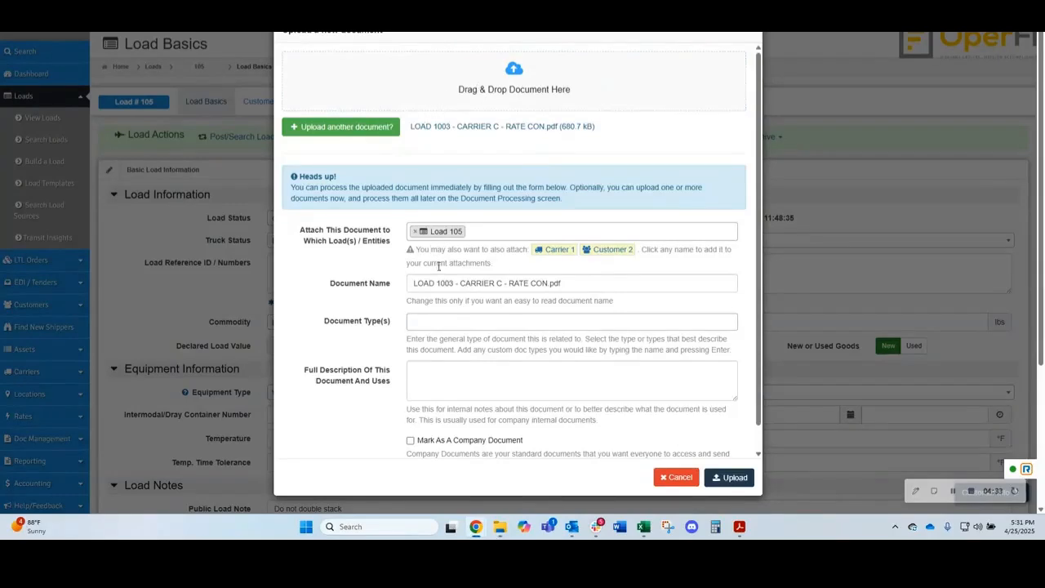
Step: Set the document type of the rate confirmation file to Client Rate Confirmation (Signed) and upload it to load 105
click(442, 323)
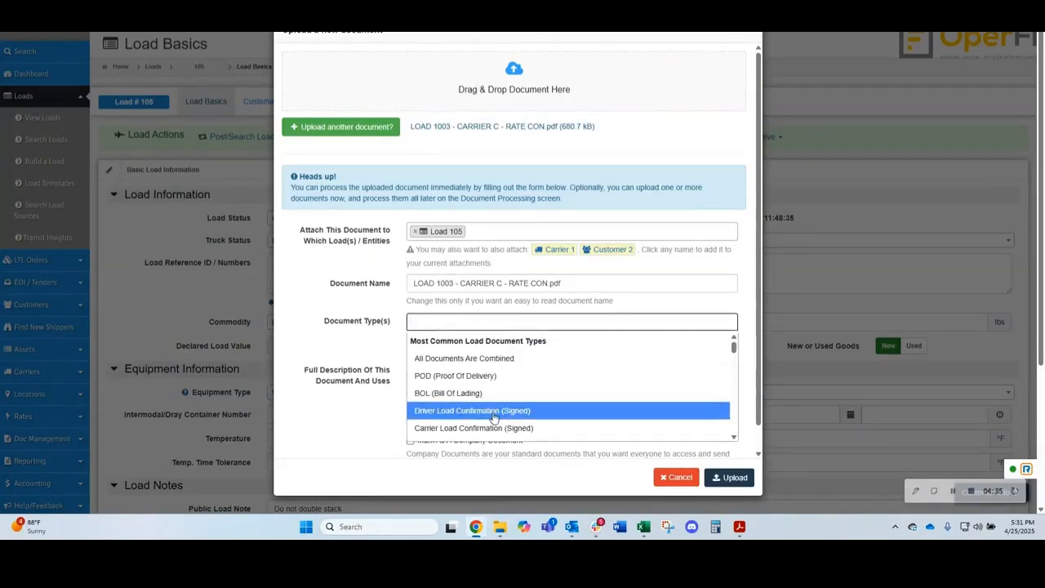
scroll(490, 397, down, 1)
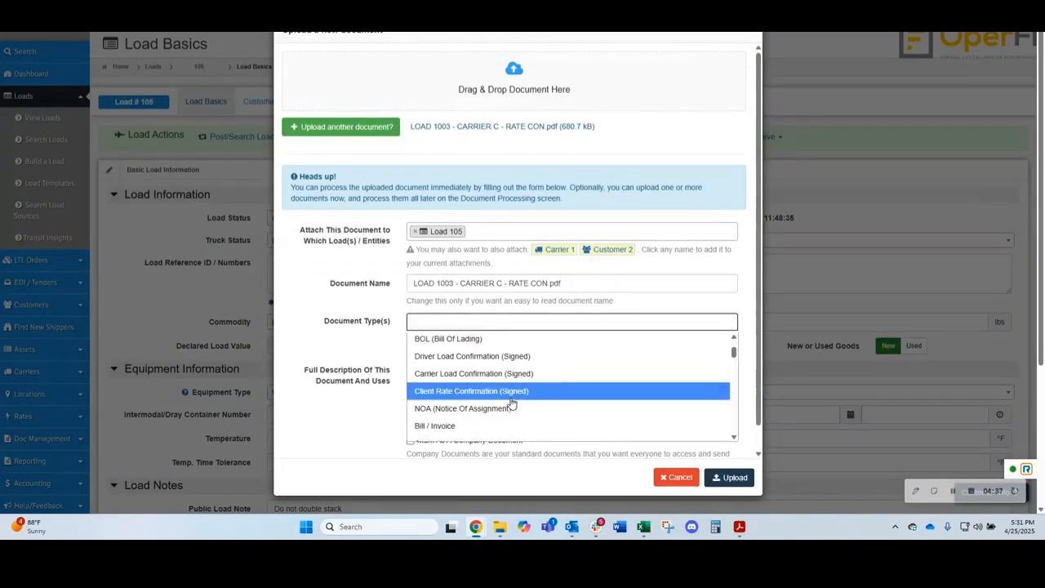
click(474, 393)
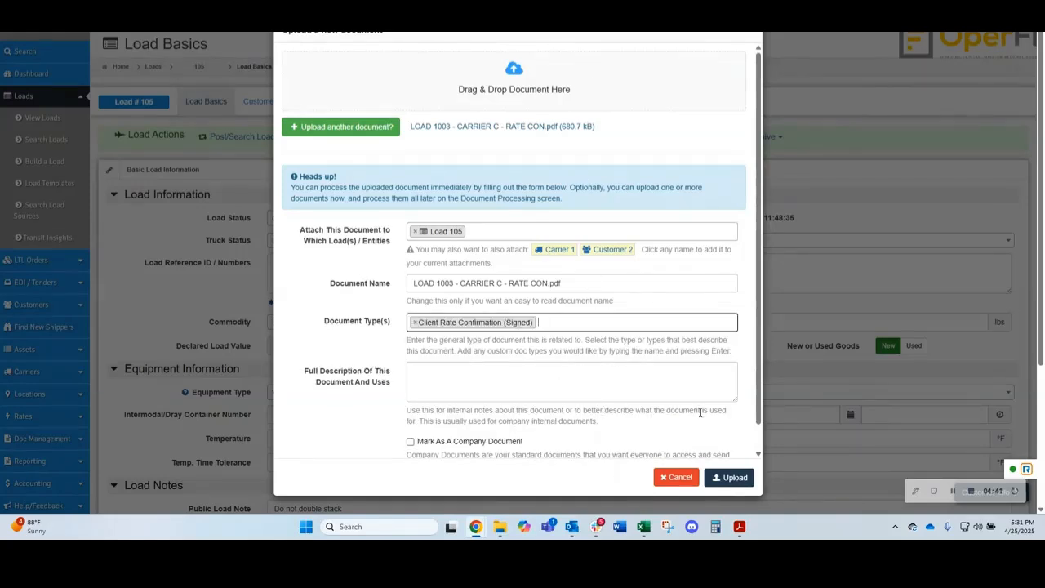
scroll(704, 433, down, 1)
click(728, 478)
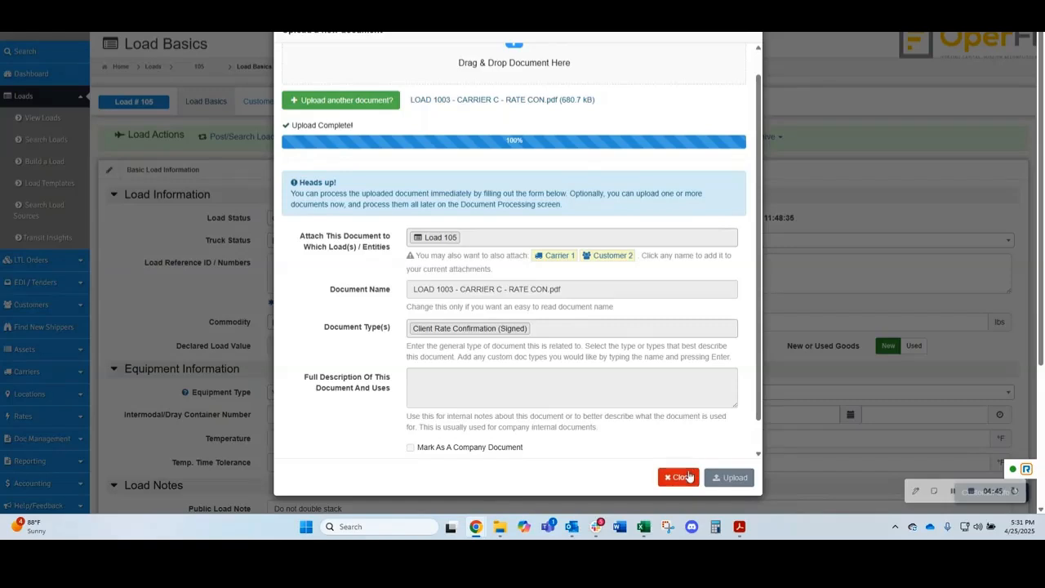
scroll(572, 224, up, 1)
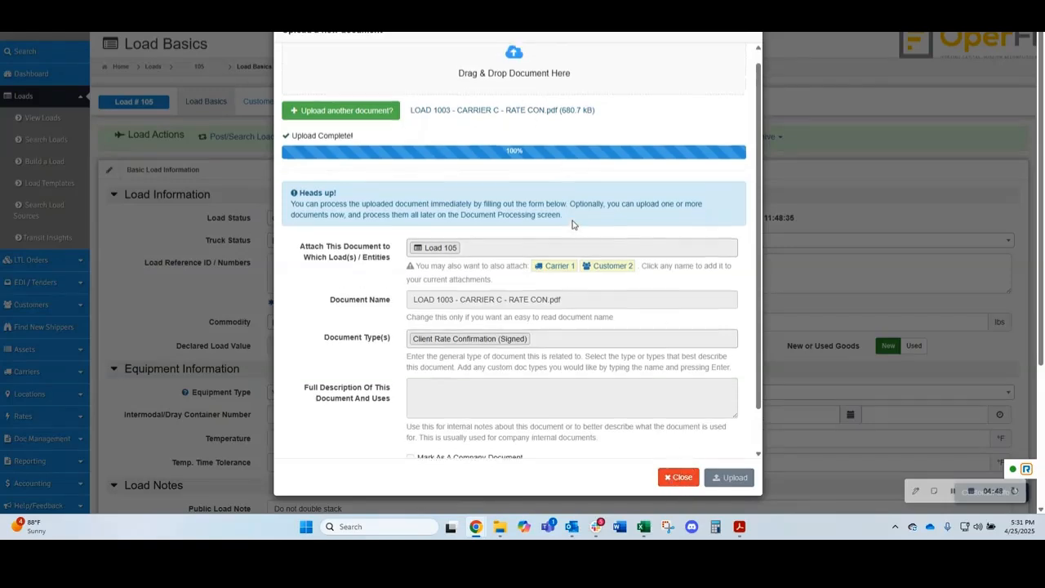
Step: Close the document upload form and open the list of documents attached to load 105
scroll(572, 224, up, 1)
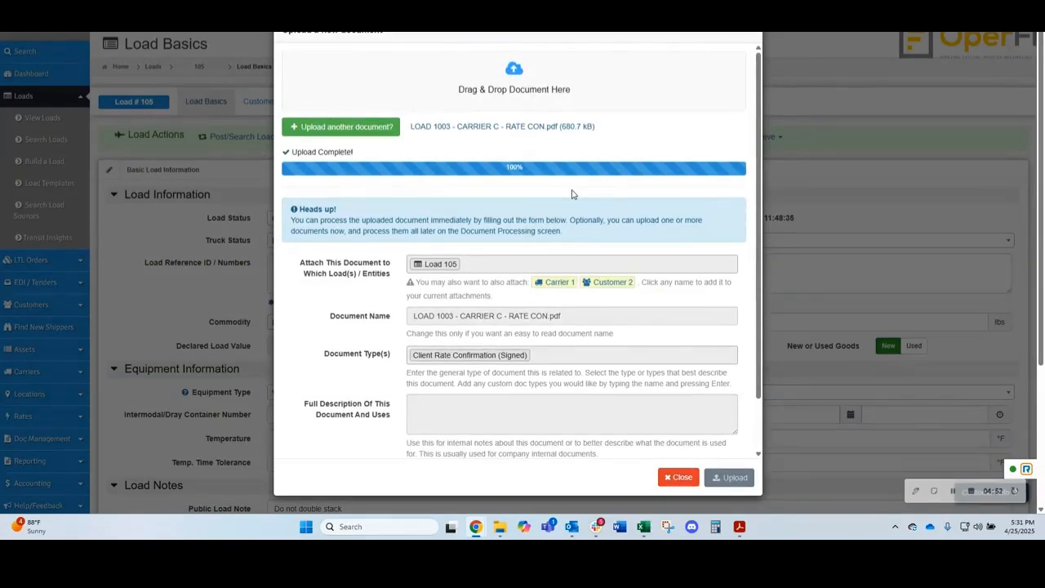
click(676, 478)
click(536, 137)
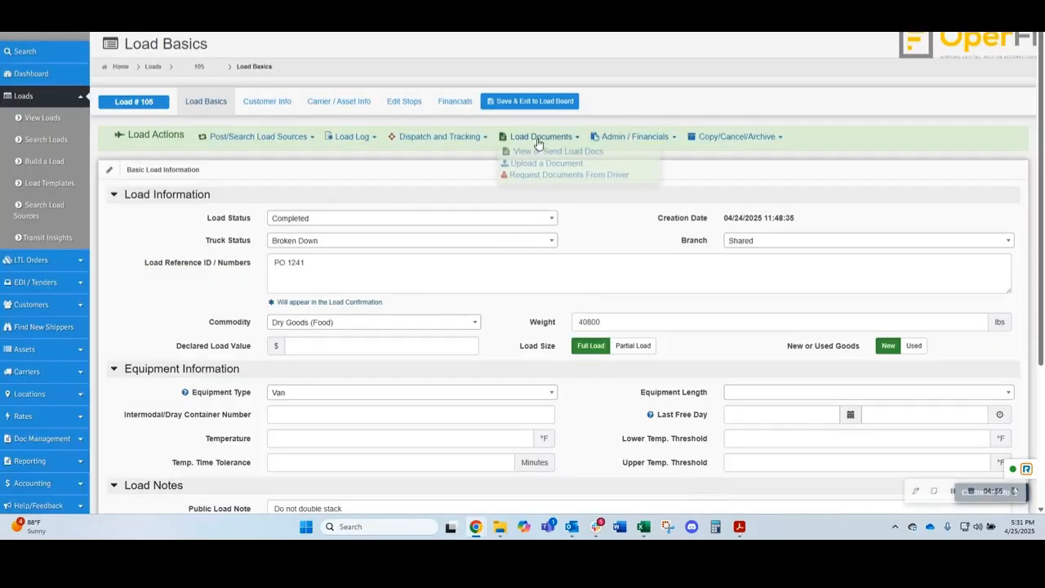
click(538, 153)
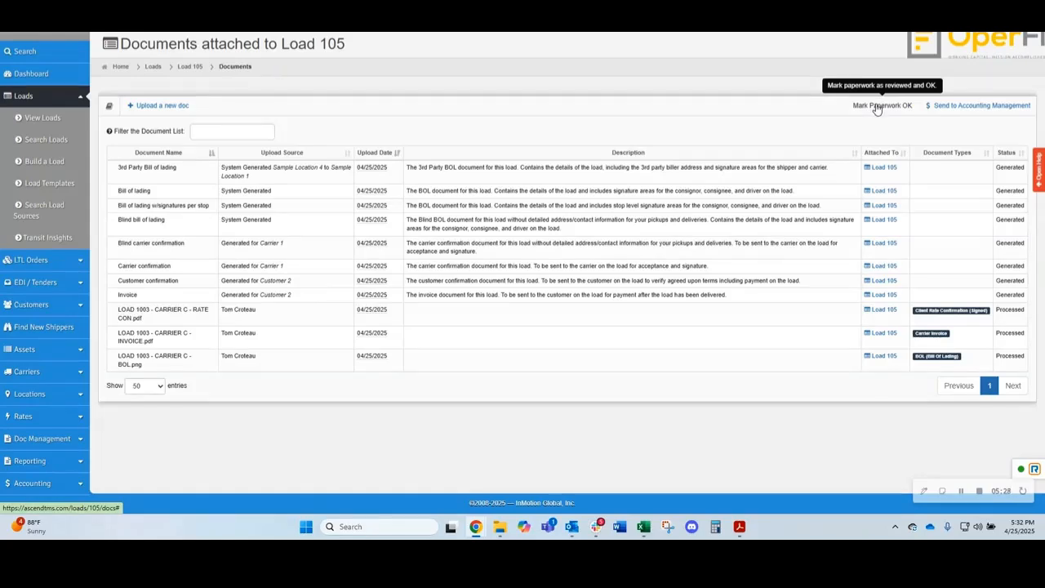
click(875, 312)
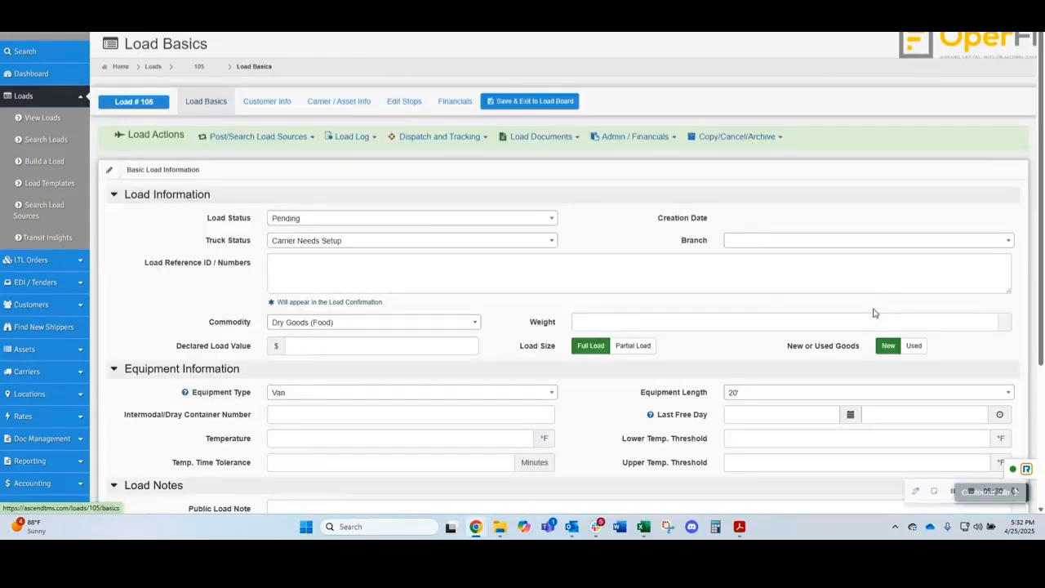
click(556, 138)
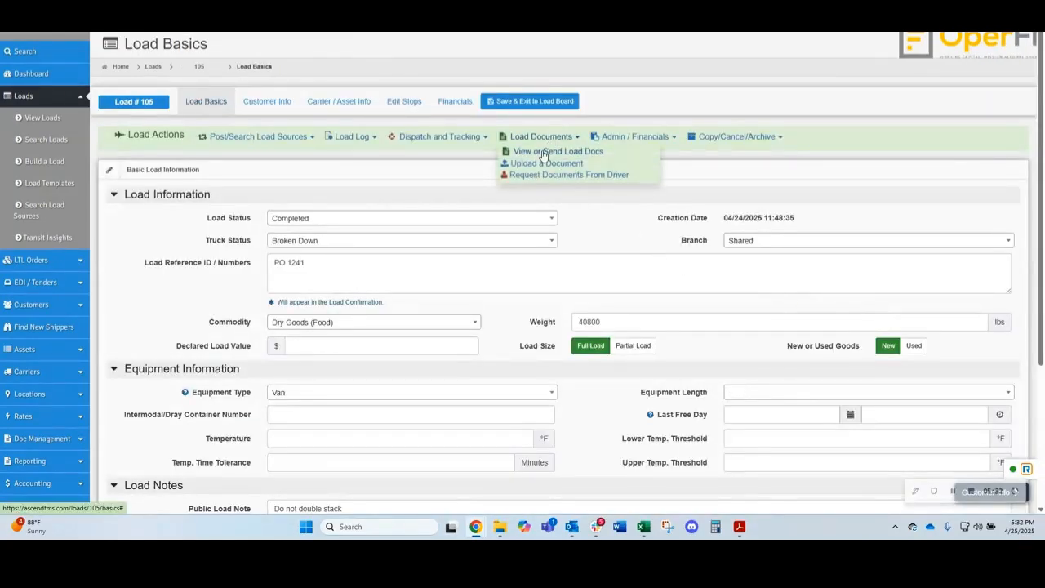
click(544, 154)
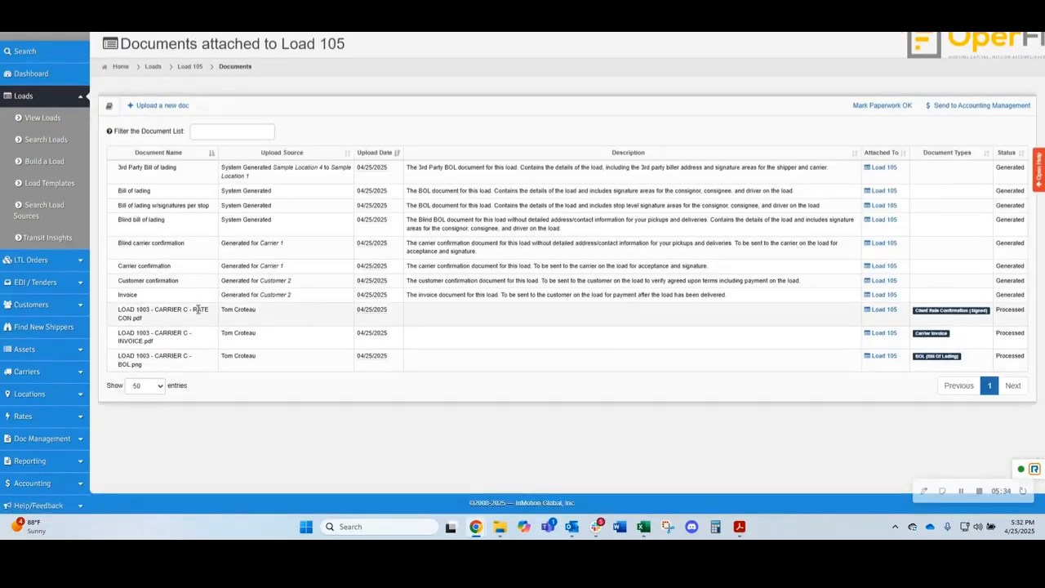
Step: Select LOAD 1003 - CARRIER C - RATE CON.pdf among load 105's documents and preview it
click(197, 309)
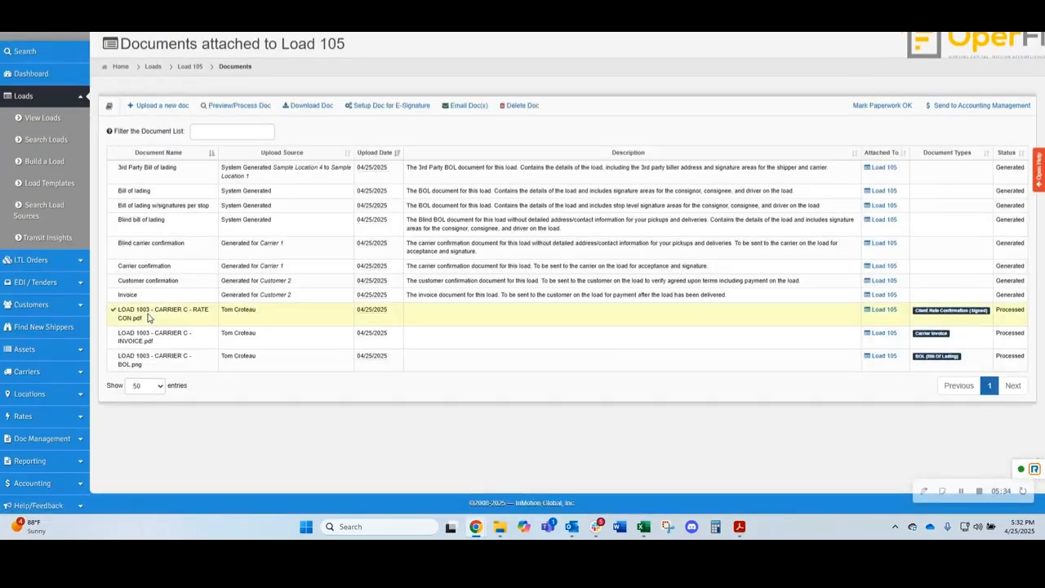
click(226, 107)
scroll(331, 369, down, 3)
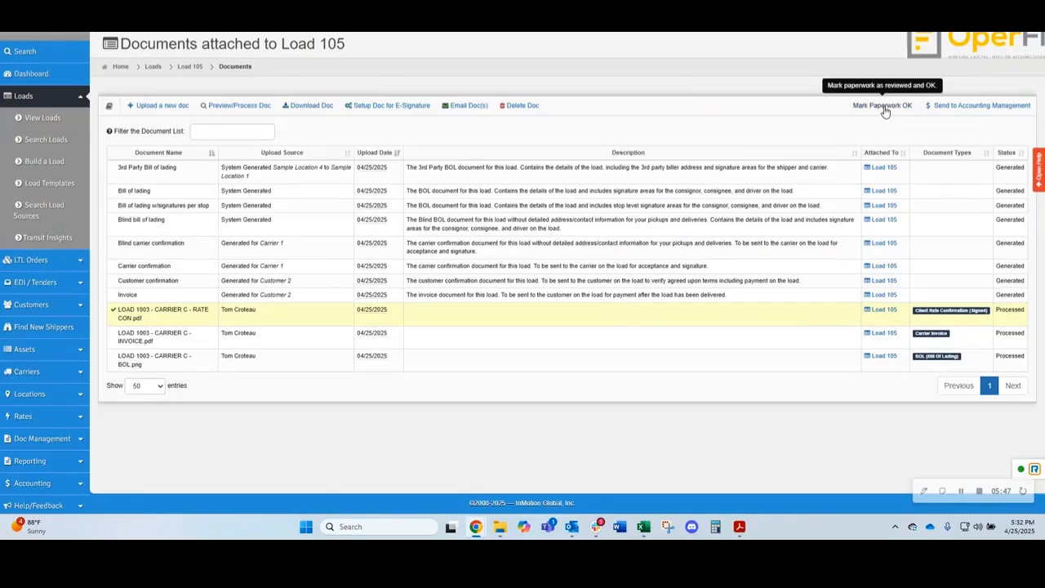
Step: Mark load 105's paperwork as OK and send the load to Accounting Management
click(885, 106)
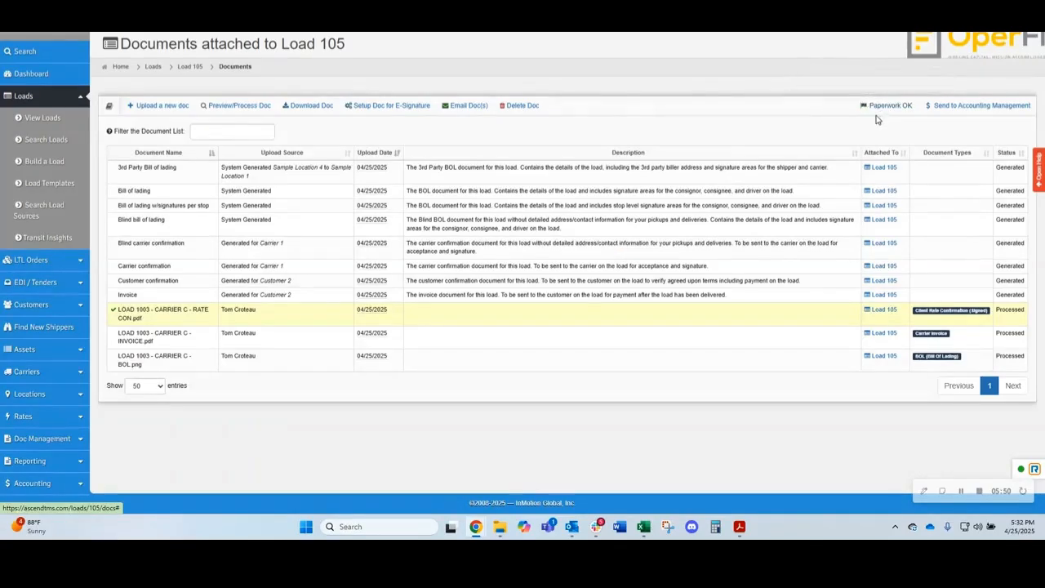
click(954, 108)
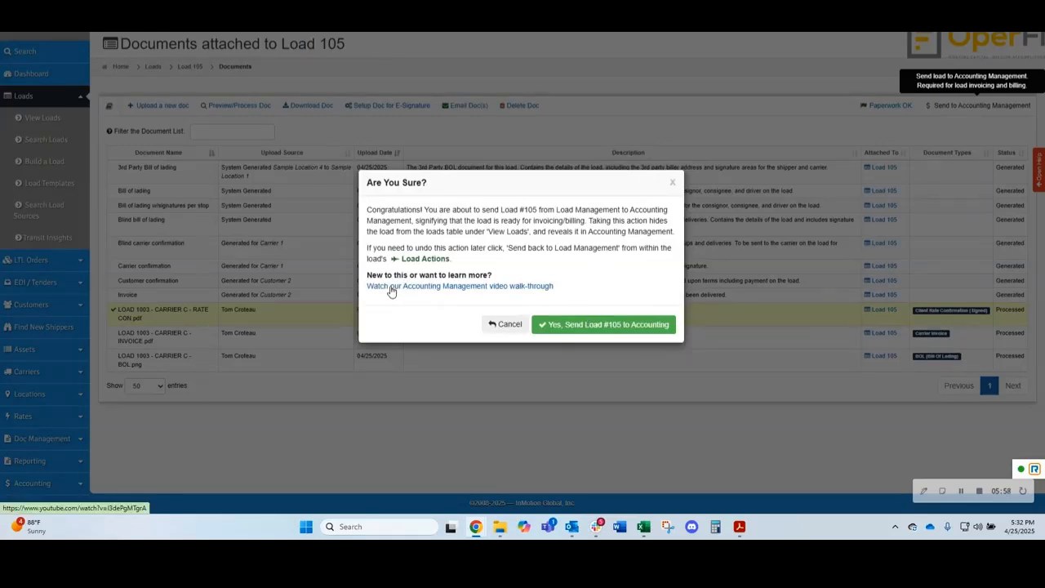
click(585, 326)
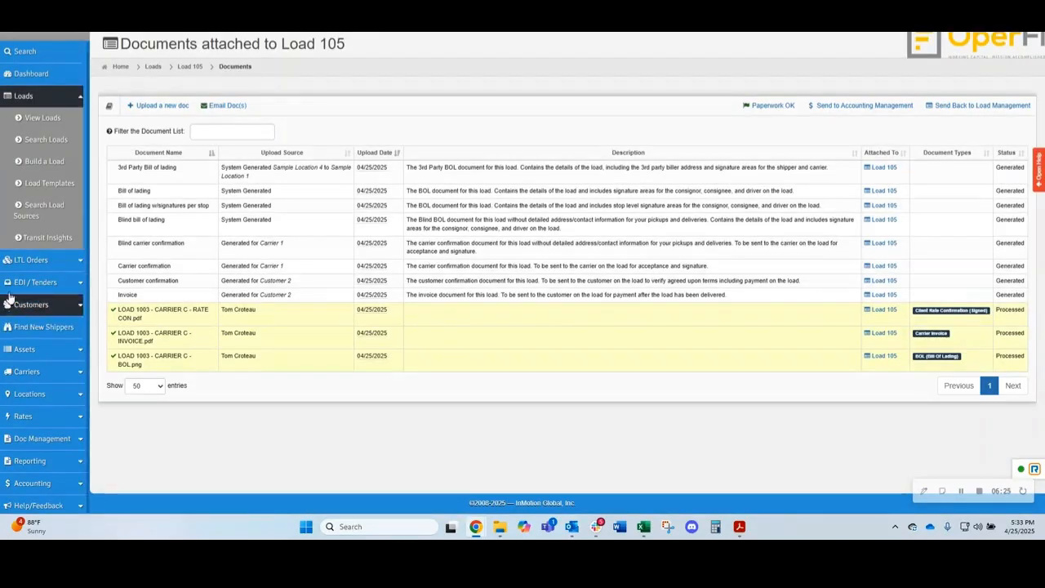
Step: Open the accounting invoices list and select the invoice for load 105
scroll(48, 245, down, 1)
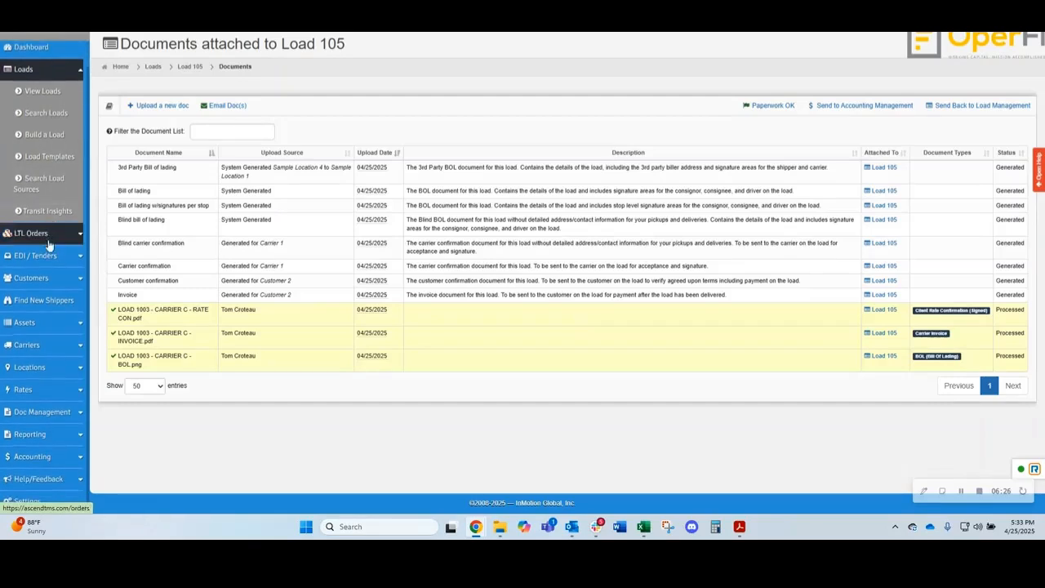
click(44, 457)
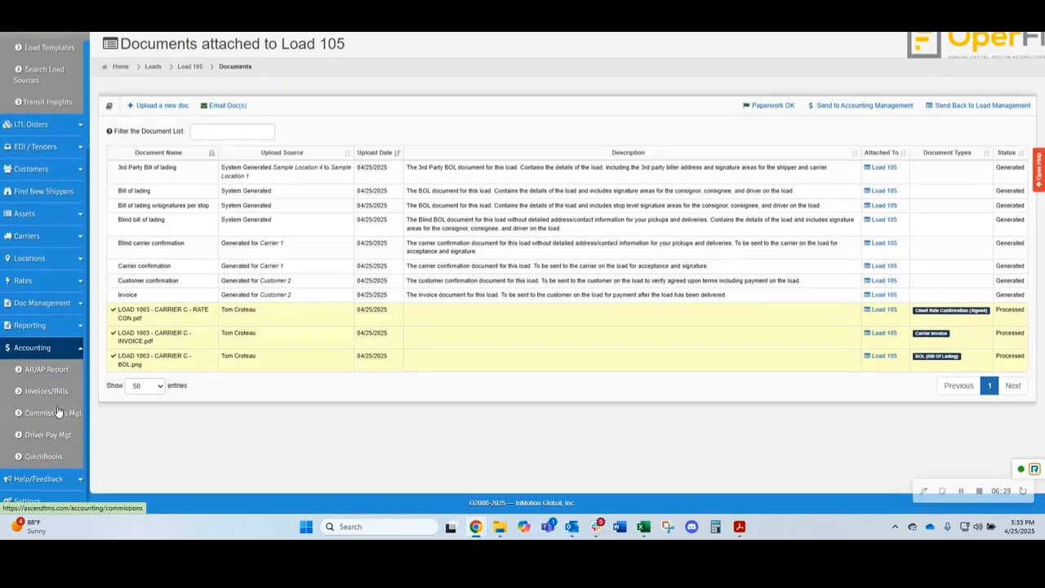
click(35, 392)
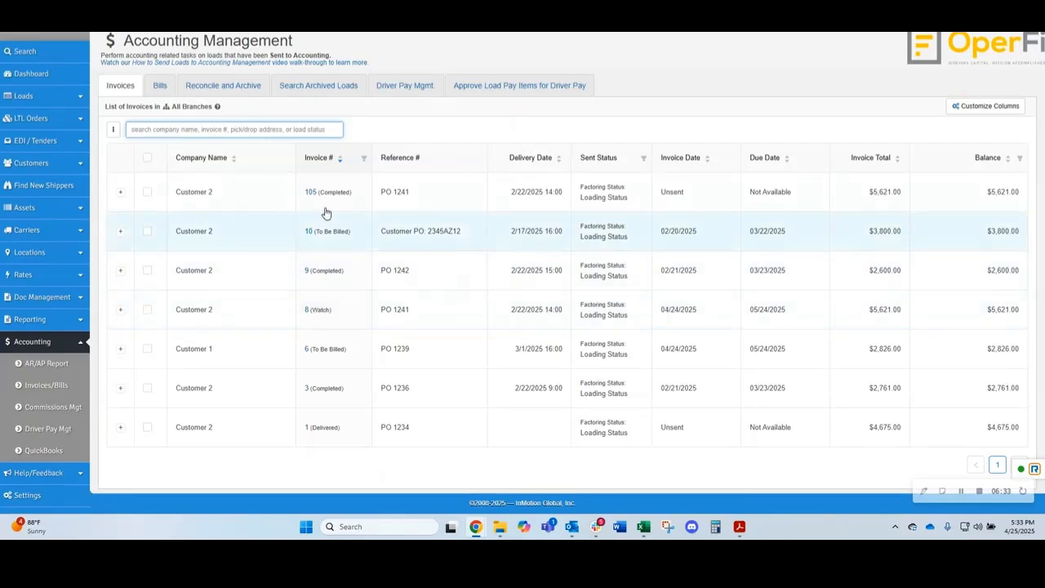
click(148, 193)
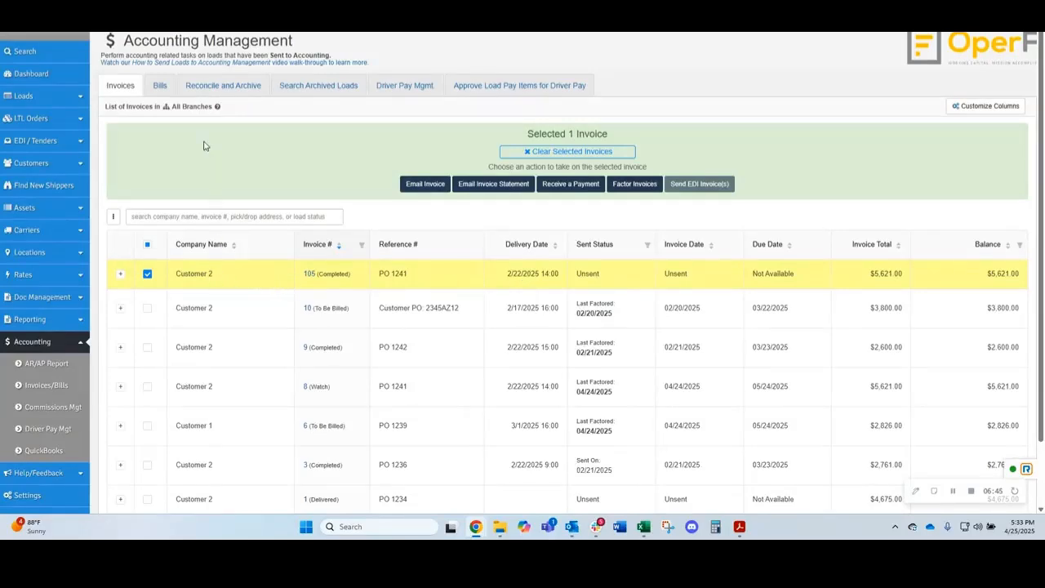
Step: Start recording a received bill from Carrier 1 on load 105 and enter 123456 as its bill reference number
click(160, 86)
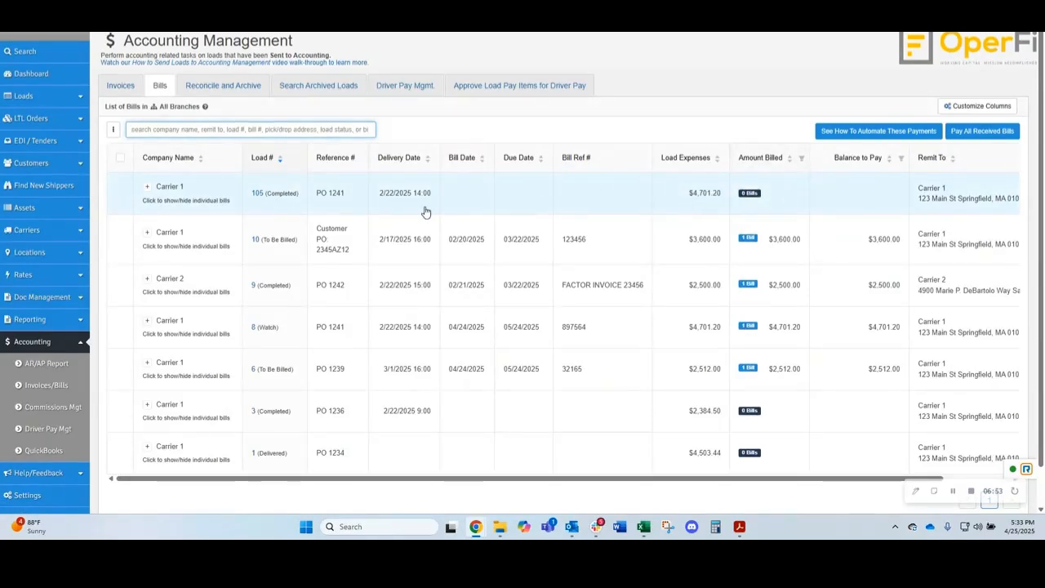
click(148, 187)
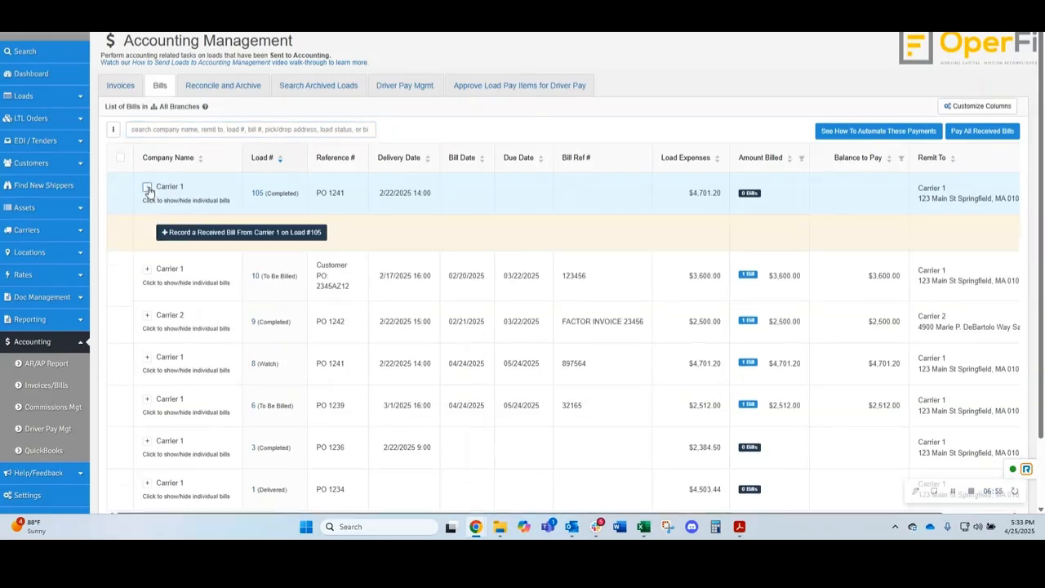
click(170, 236)
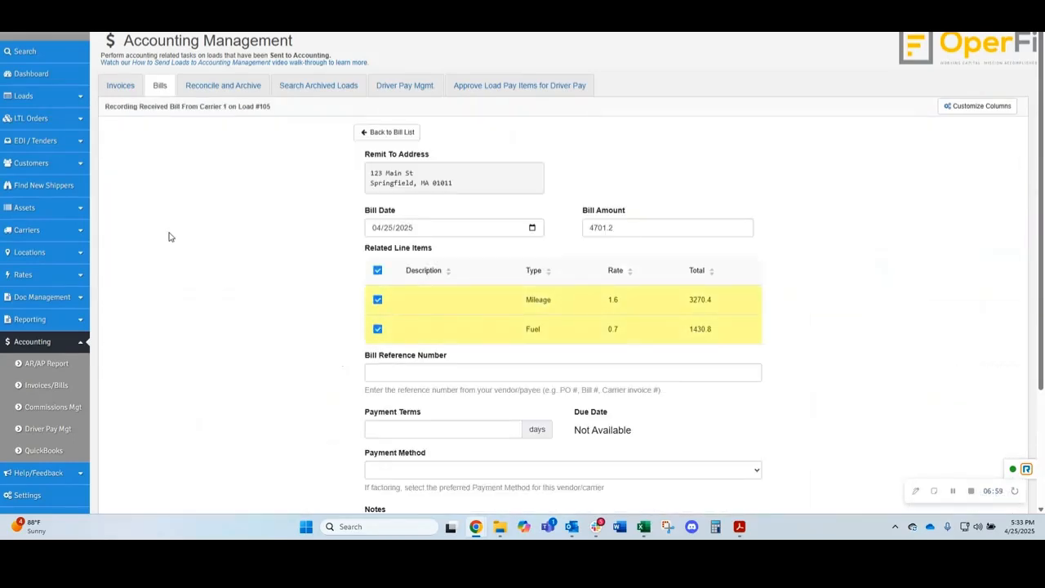
scroll(498, 265, down, 2)
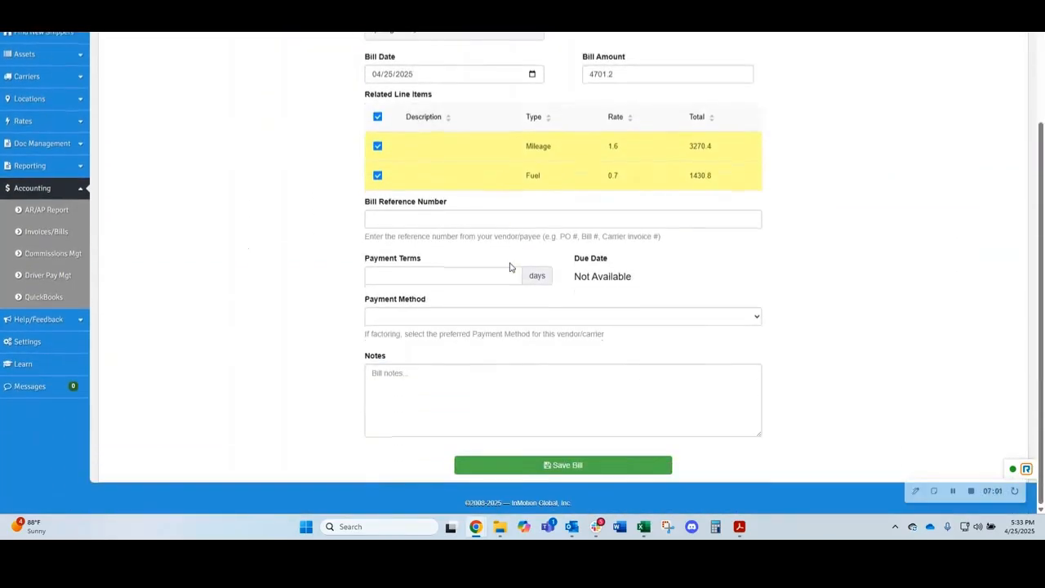
scroll(512, 290, up, 2)
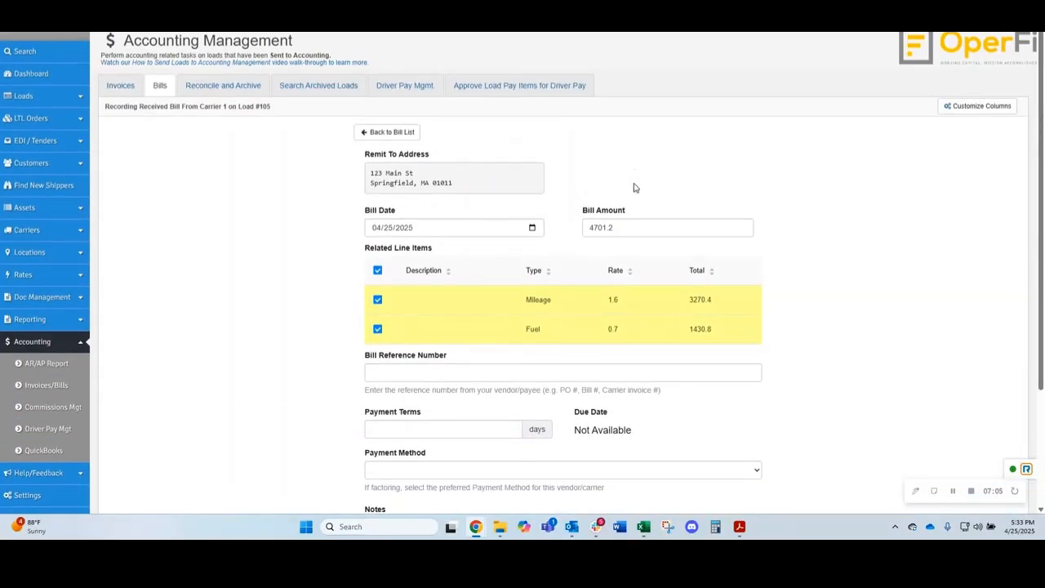
scroll(621, 200, down, 1)
click(420, 263)
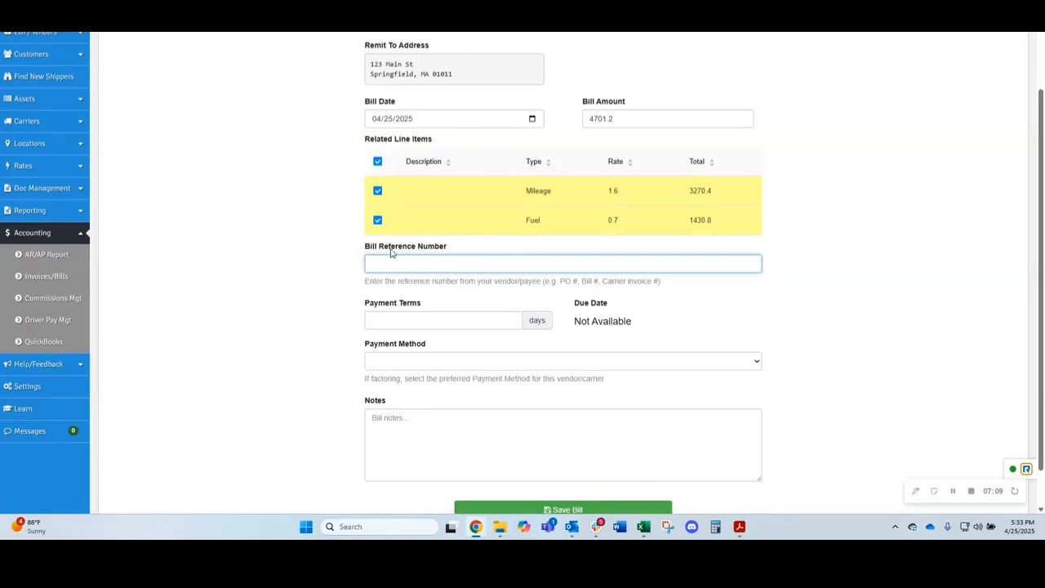
scroll(421, 290, up, 1)
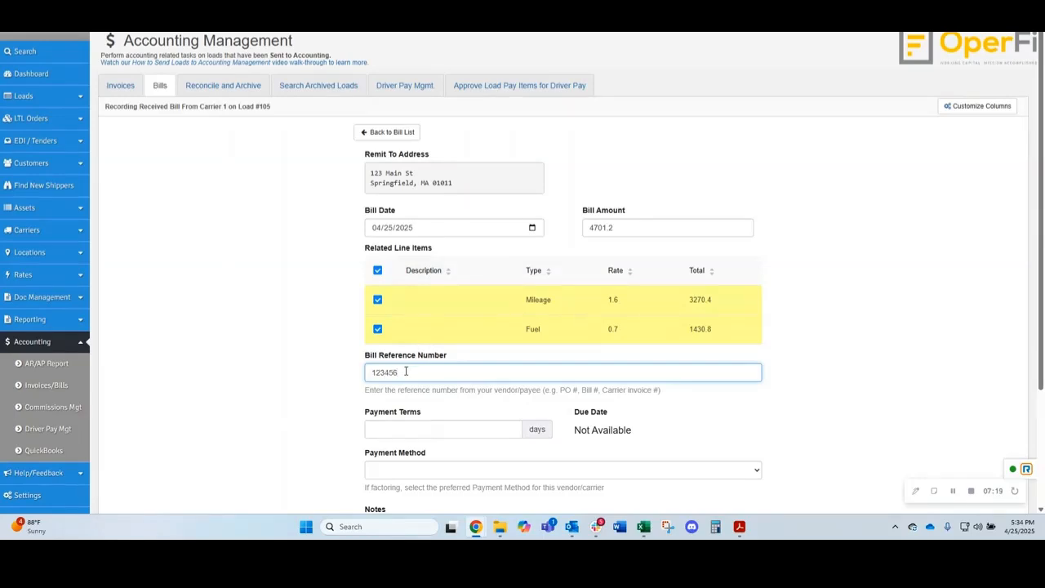
Step: Set the bill's payment terms to 30 days and its payment method to Standard Pay, and save the bill
scroll(406, 372, down, 2)
click(419, 277)
text(30)
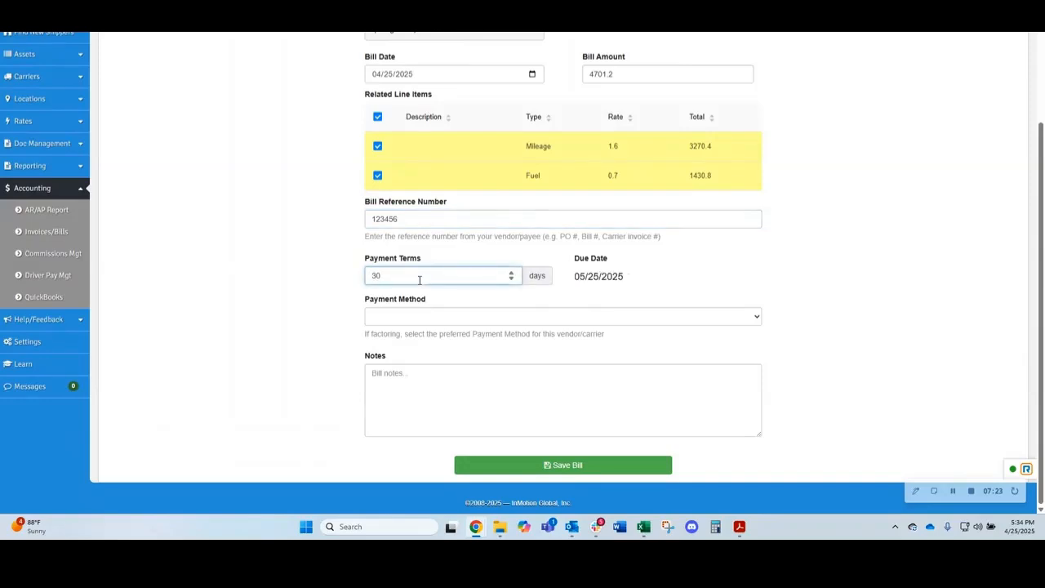
click(411, 315)
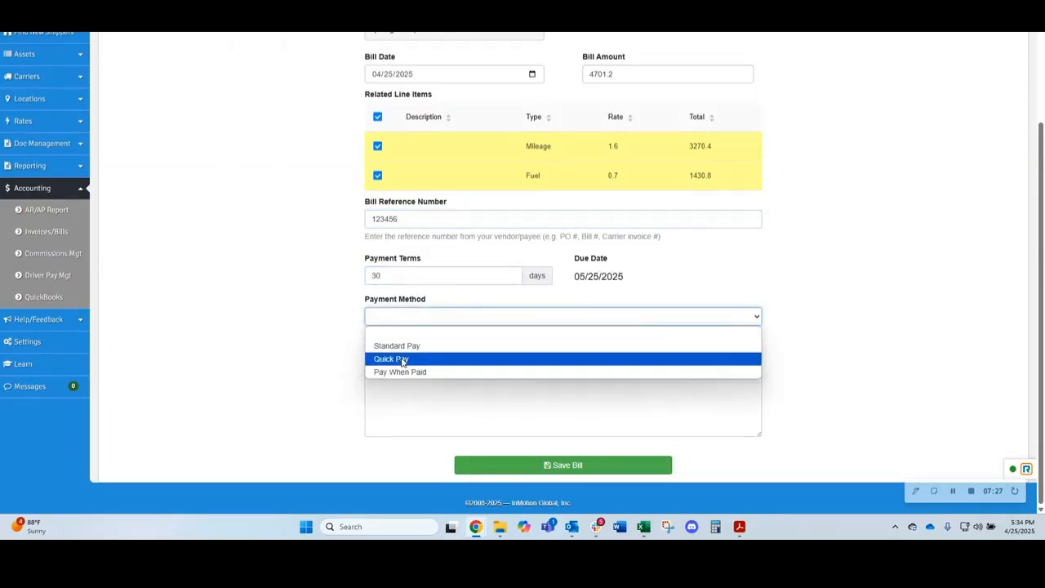
click(408, 347)
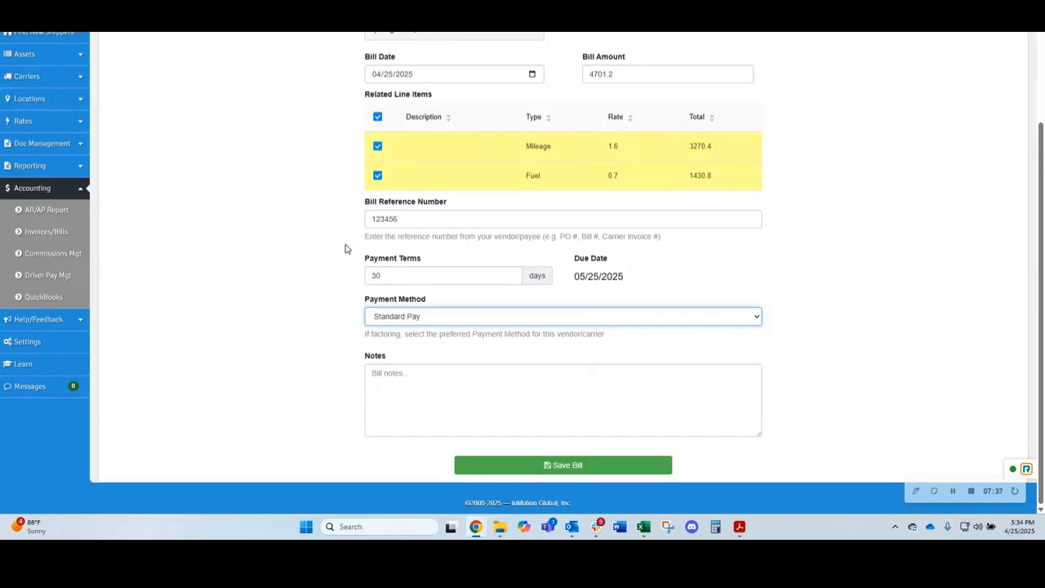
scroll(322, 283, up, 3)
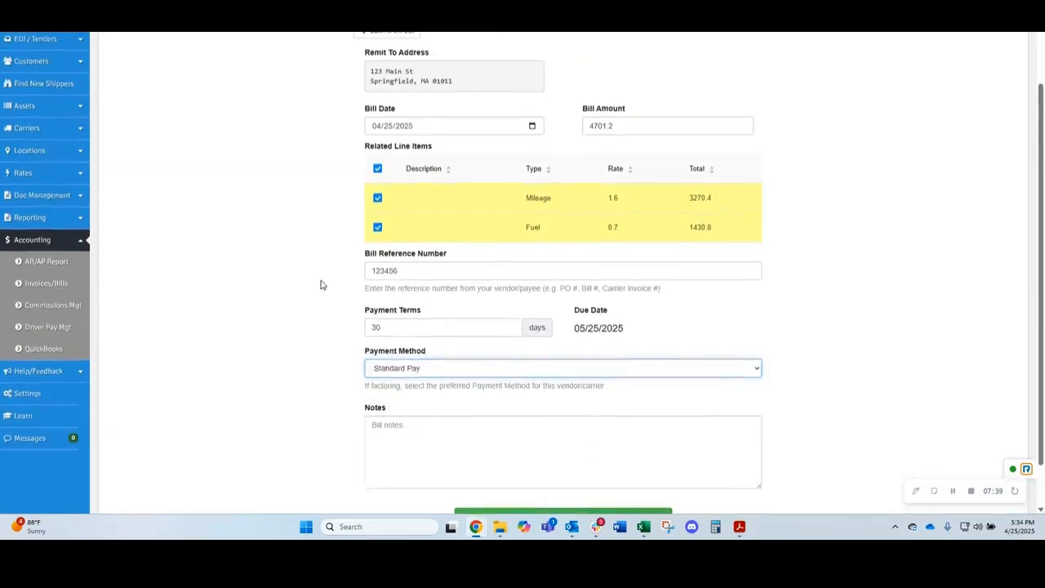
scroll(321, 283, down, 3)
click(581, 467)
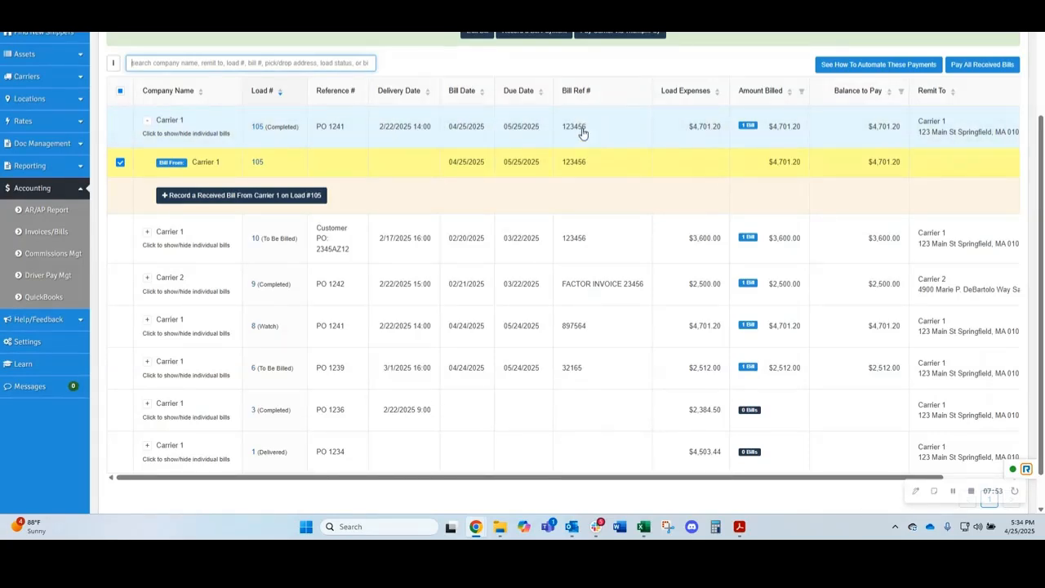
Step: Deselect the newly recorded Carrier 1 bill on load 105 in the bills list
click(120, 163)
scroll(380, 119, down, 1)
scroll(424, 167, up, 2)
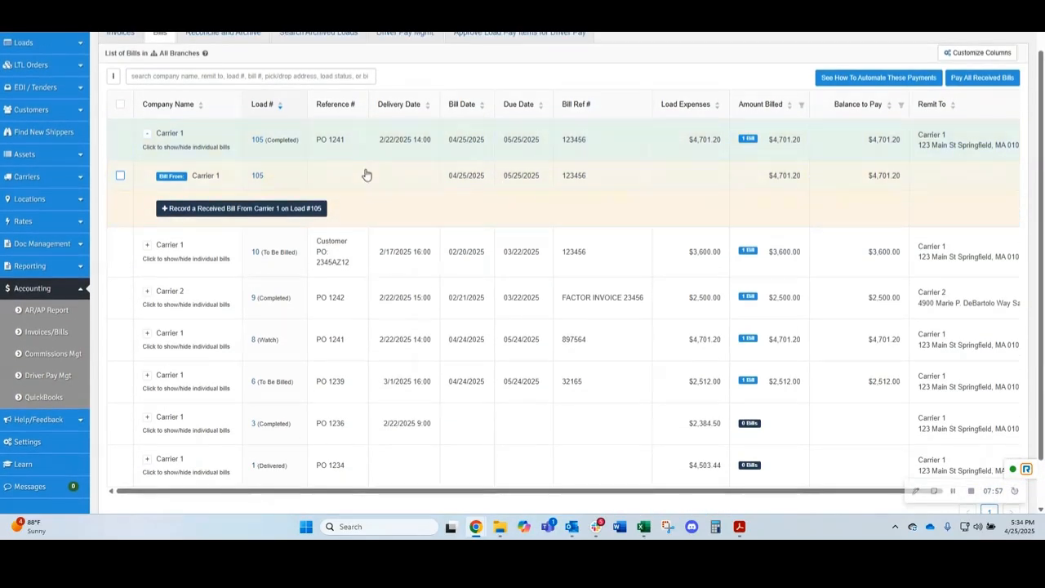
Step: Select load 105's invoice in the invoices list and set its invoice date to 04/25/2025
click(120, 34)
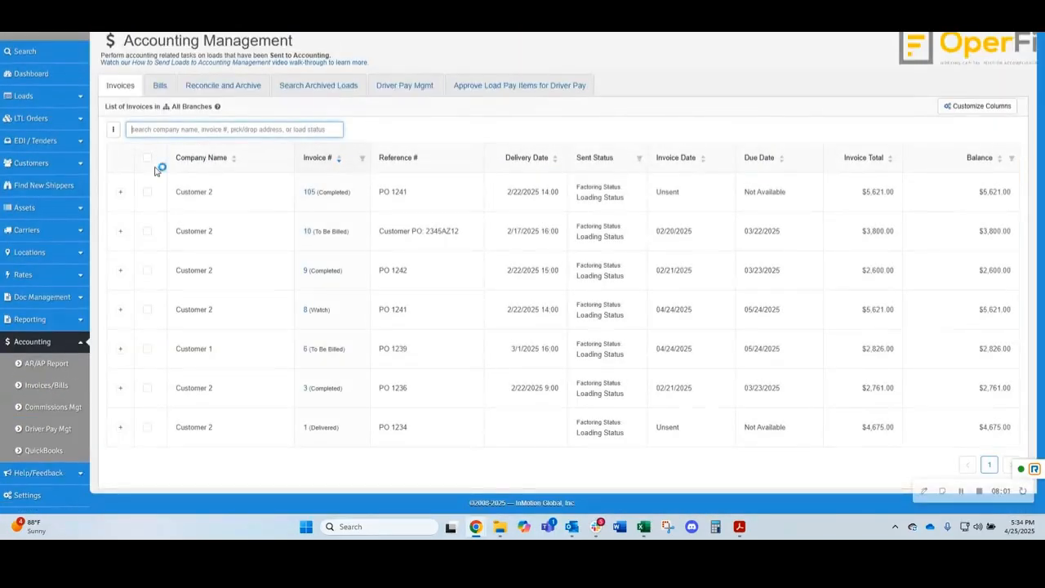
click(146, 192)
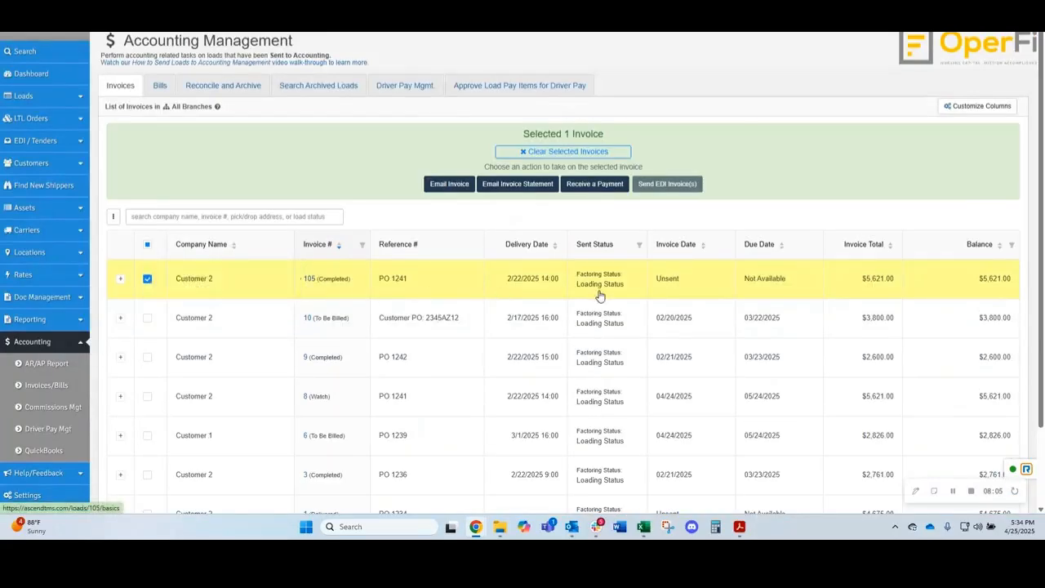
click(715, 278)
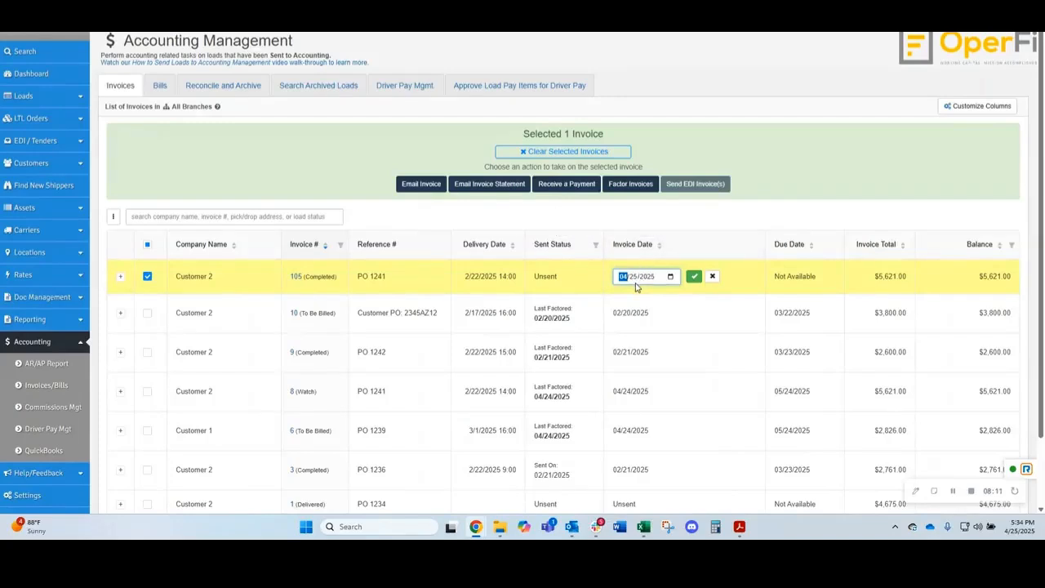
click(694, 278)
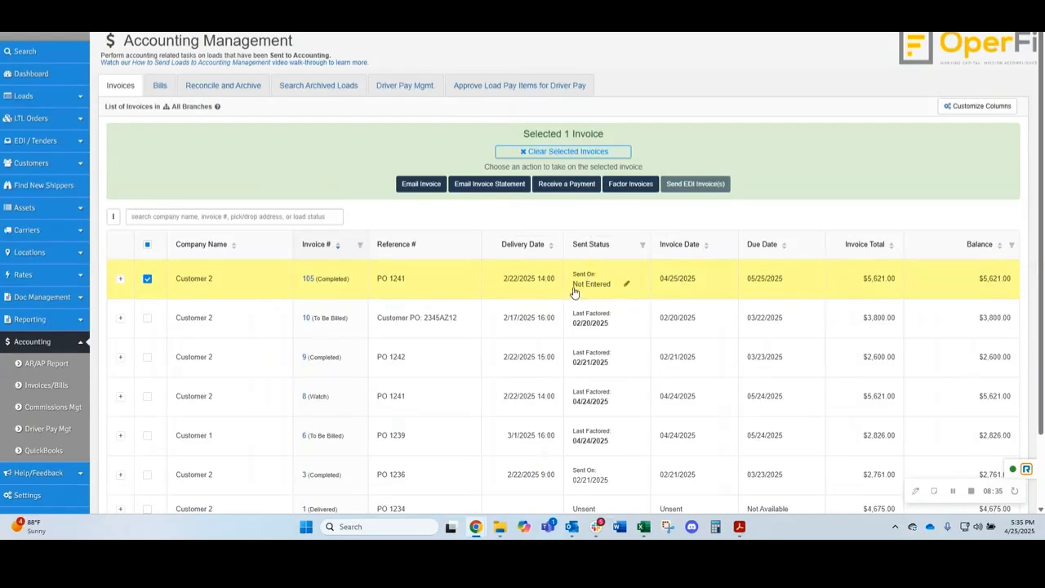
Step: Start factoring the selected invoice with OperFi, mark load 105 to be sent for factoring and continue to the funding method choice
click(628, 186)
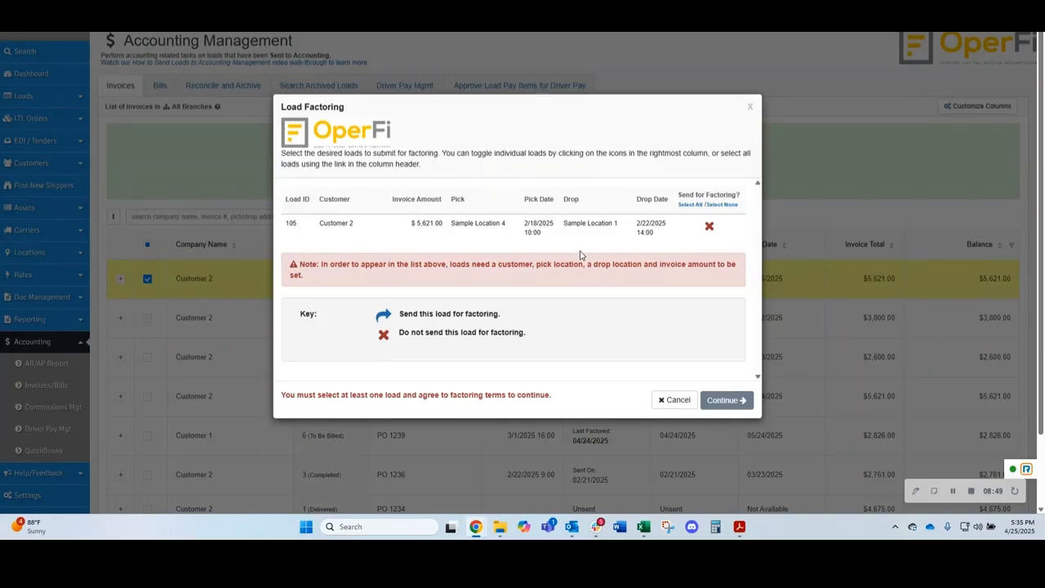
click(710, 228)
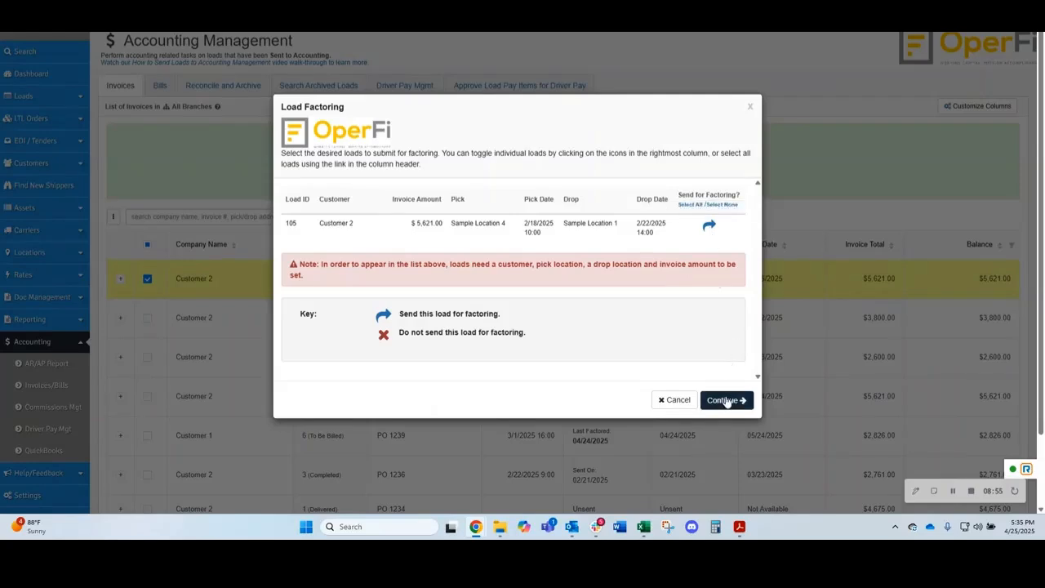
click(725, 400)
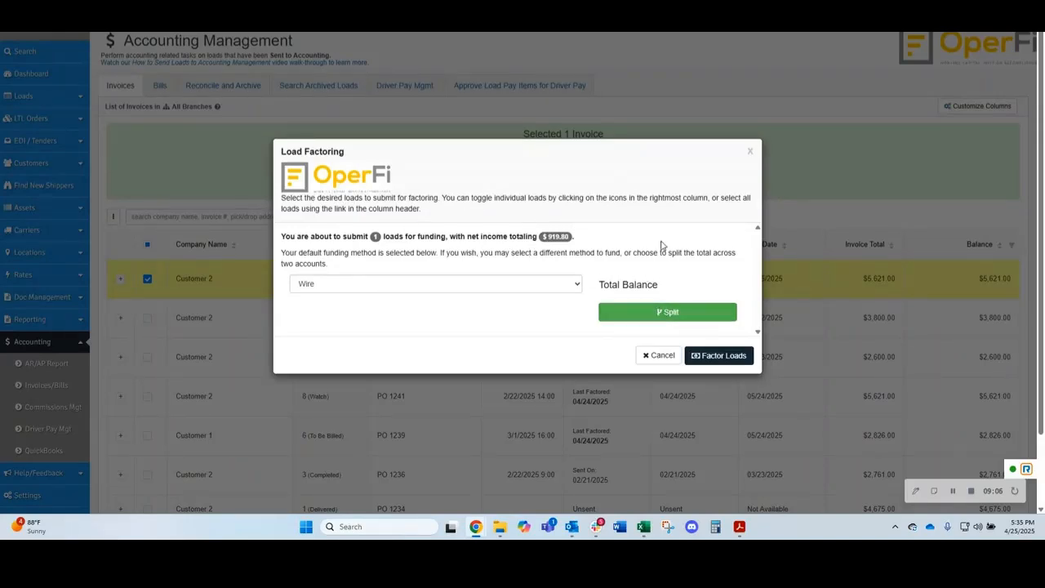
Step: Choose ACH as the funding method, submit load 105 for factoring and dismiss the submission confirmation
click(541, 292)
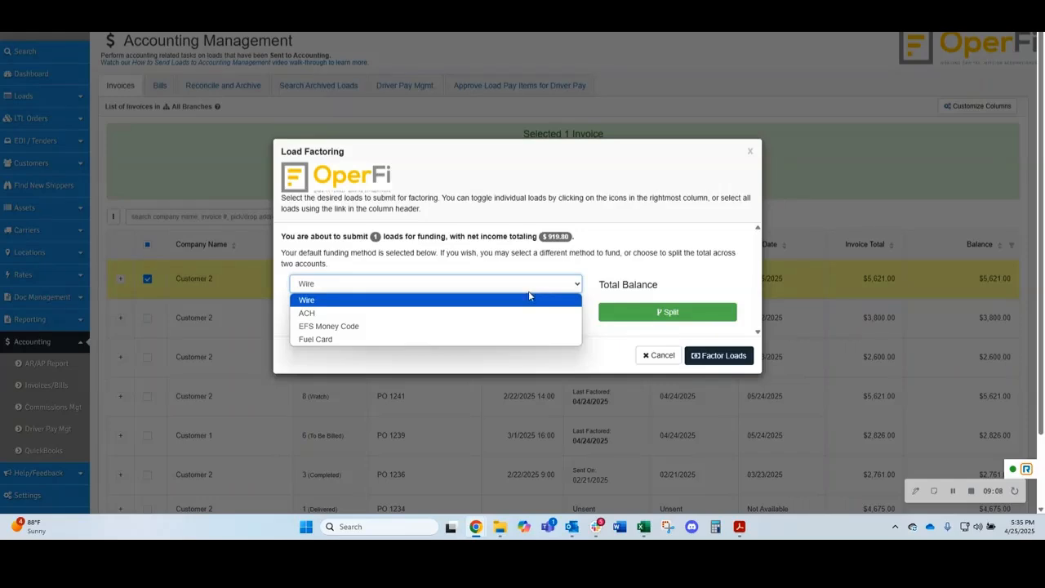
click(479, 315)
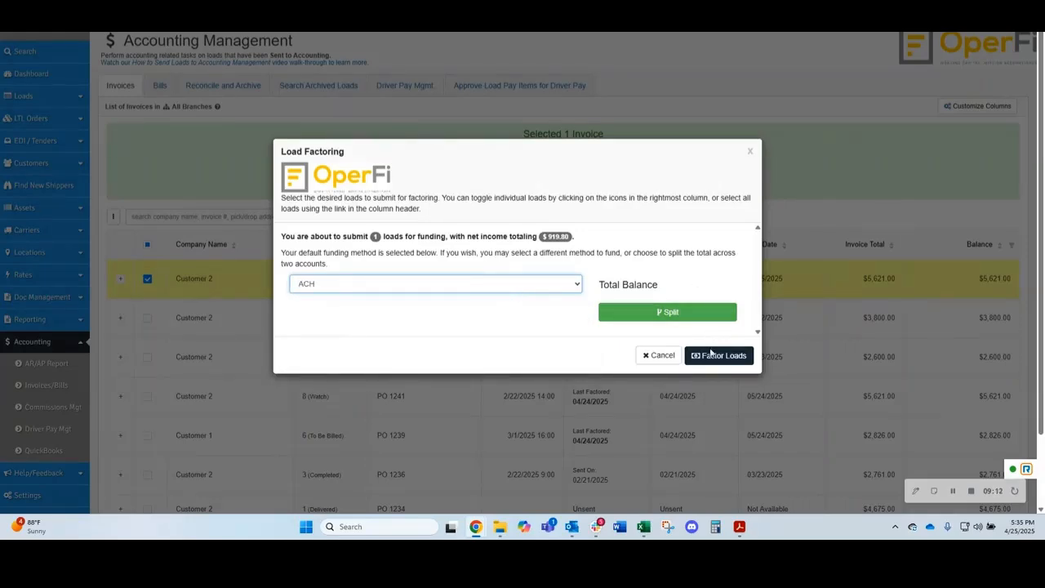
click(710, 354)
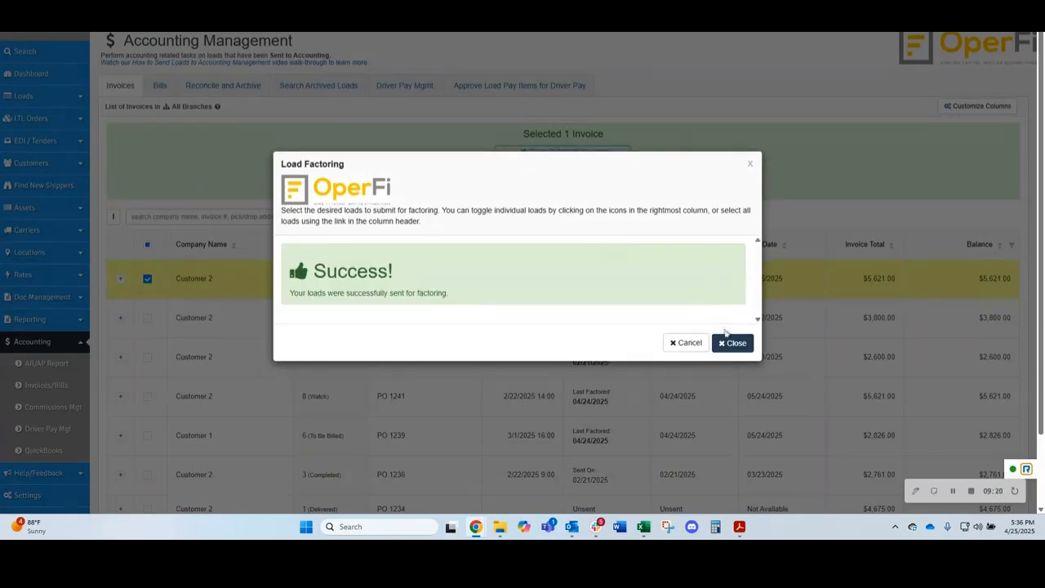
click(731, 343)
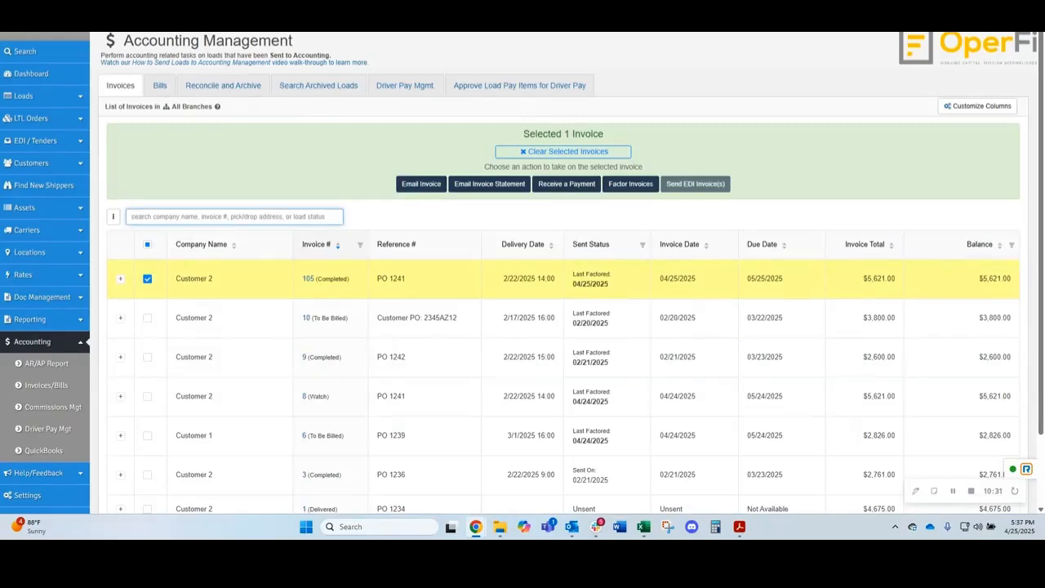
Step: Switch to OperFi's received AscendTMS submission for load 105 and examine its uploaded documents, including the client invoice
click(189, 34)
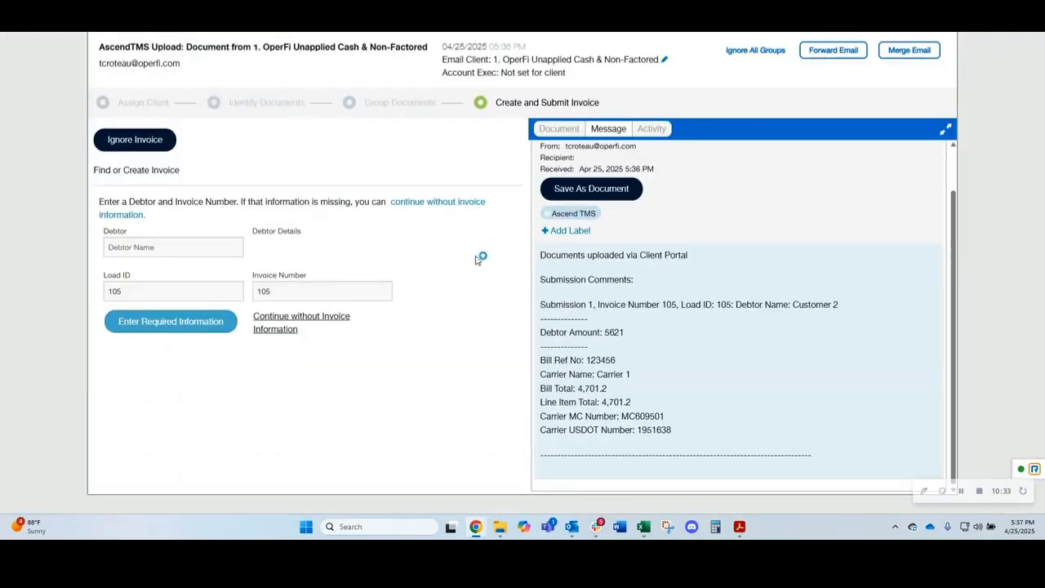
click(559, 129)
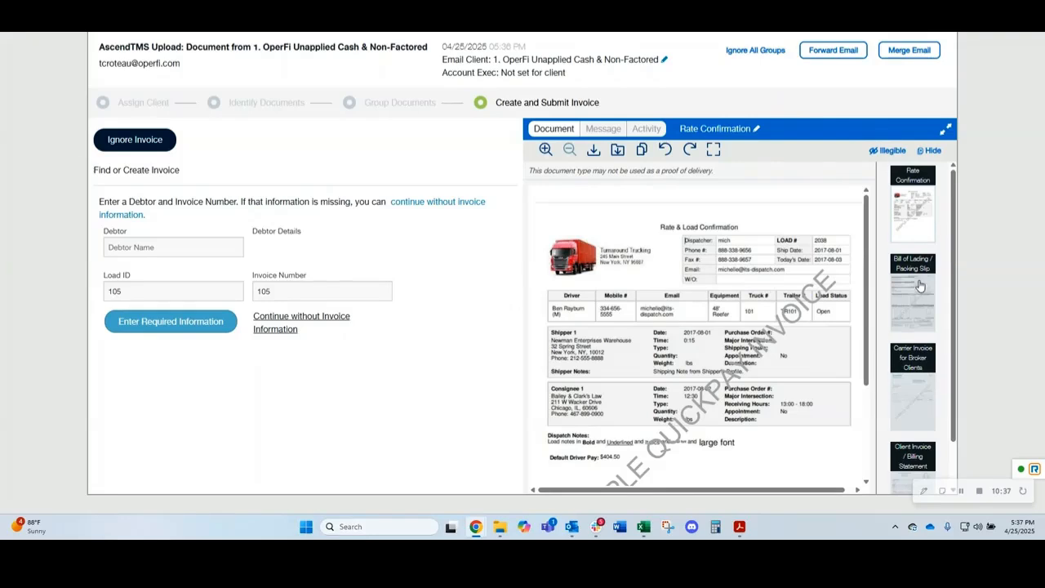
scroll(920, 285, down, 1)
click(914, 445)
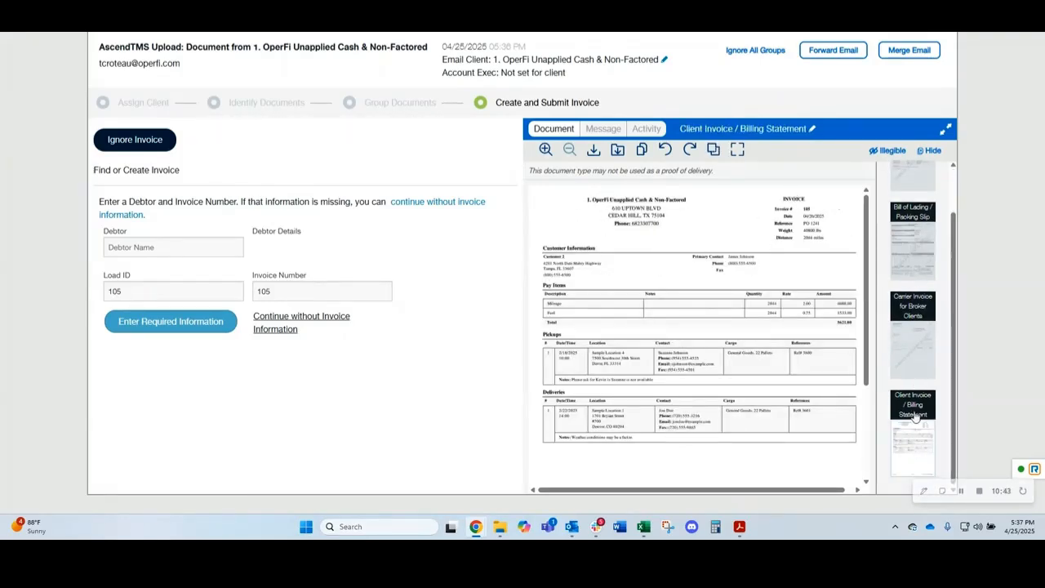
scroll(752, 339, down, 3)
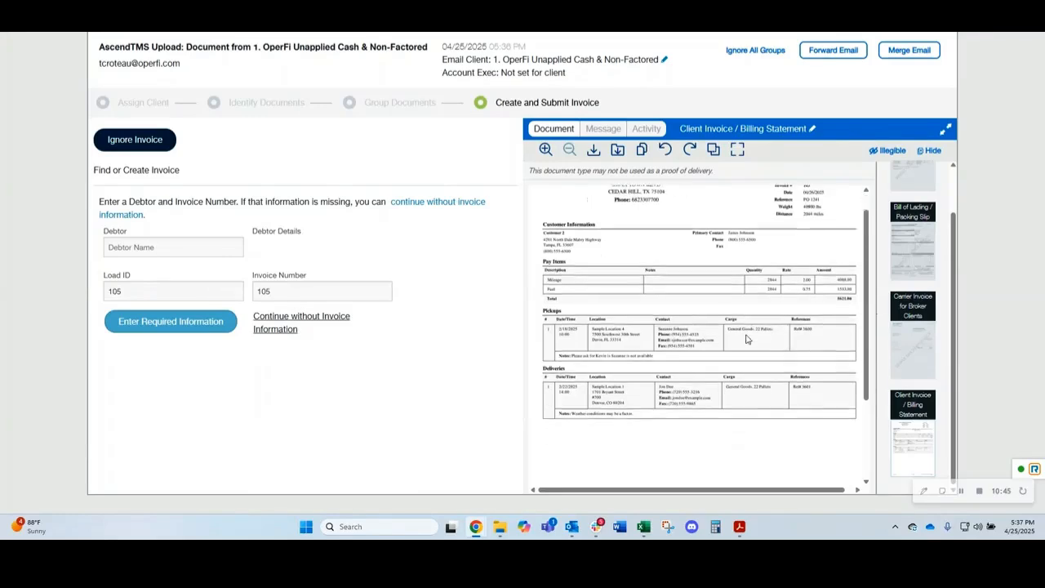
scroll(745, 338, up, 3)
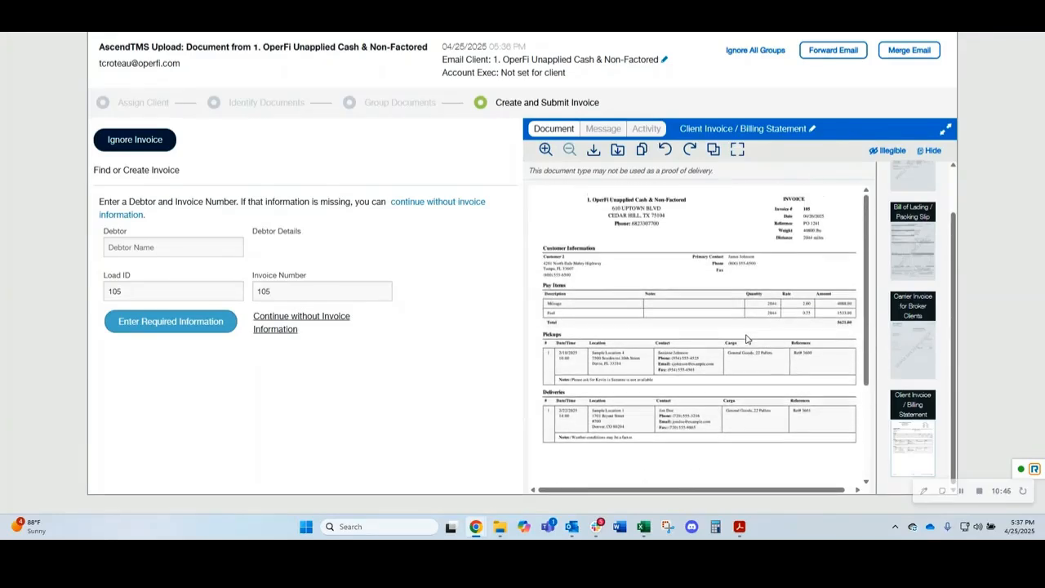
Step: Examine the submission's carrier invoice, bill of lading and rate confirmation
click(922, 351)
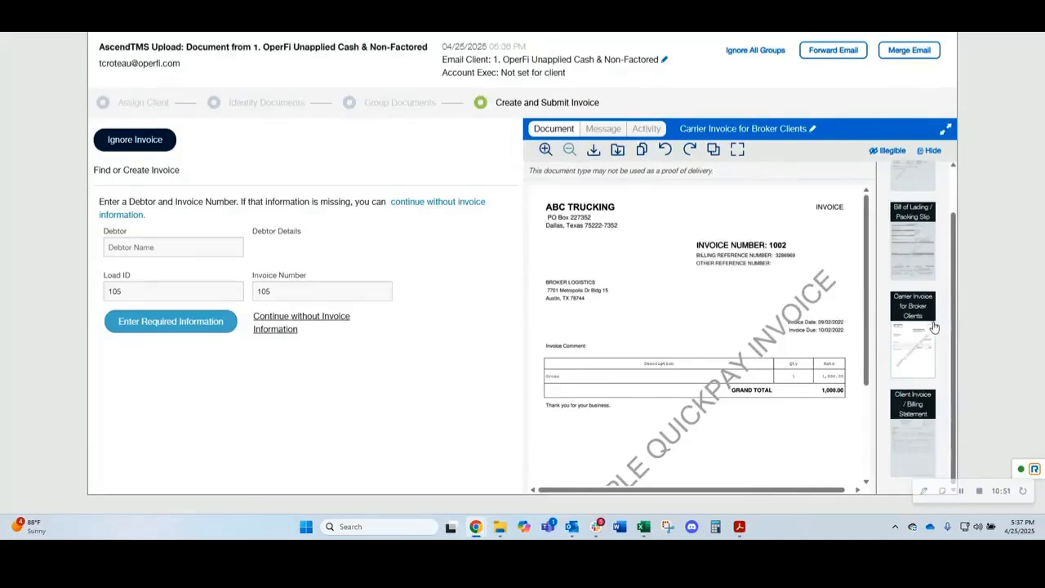
scroll(923, 303, up, 1)
click(917, 280)
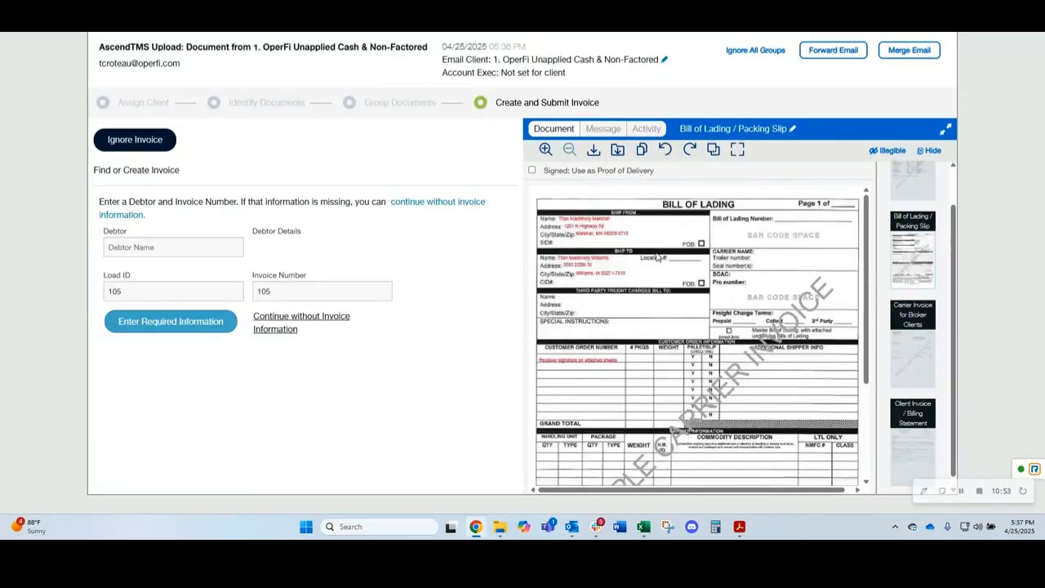
scroll(918, 281, up, 1)
click(916, 206)
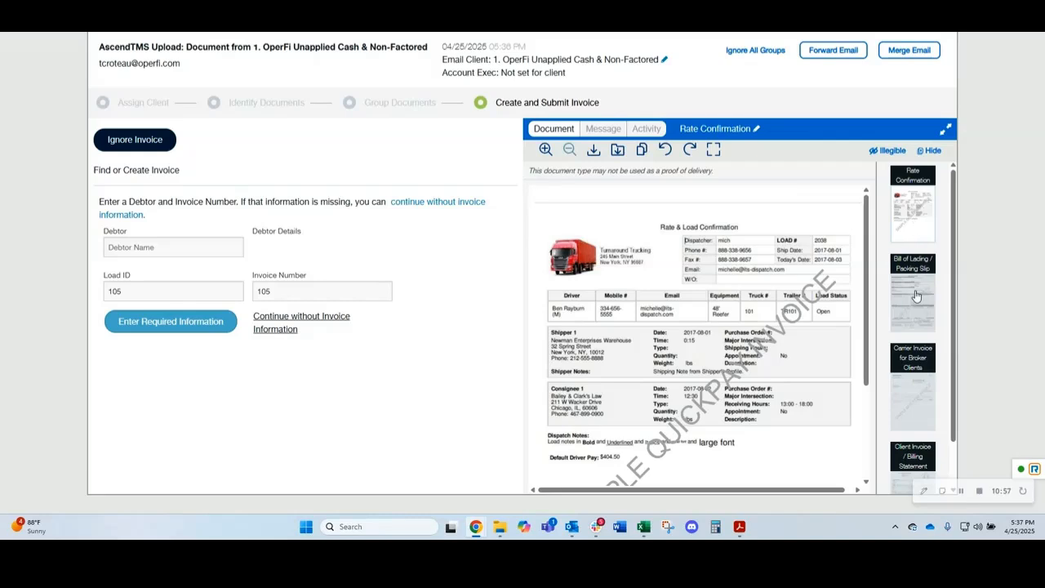
Step: Go through the client invoice, bill of lading, carrier invoice and rate confirmation once more in the received submission
scroll(917, 294, down, 1)
click(916, 450)
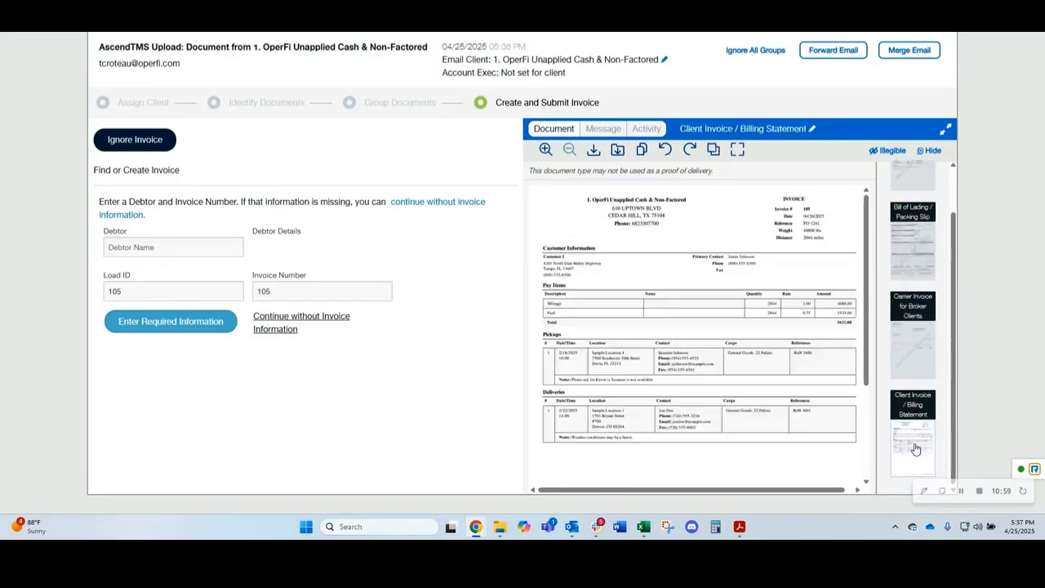
click(911, 250)
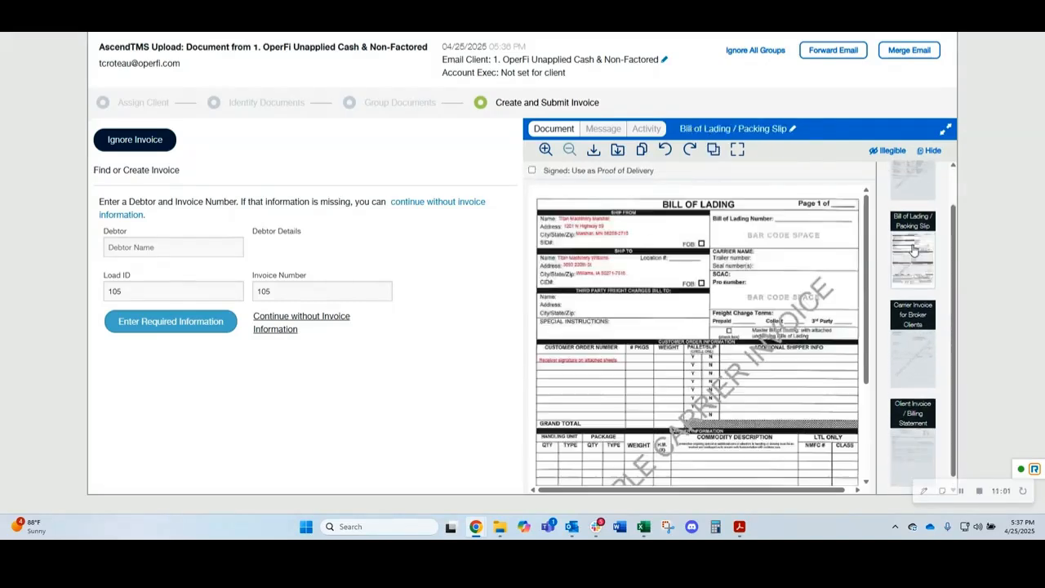
click(922, 363)
scroll(921, 203, up, 1)
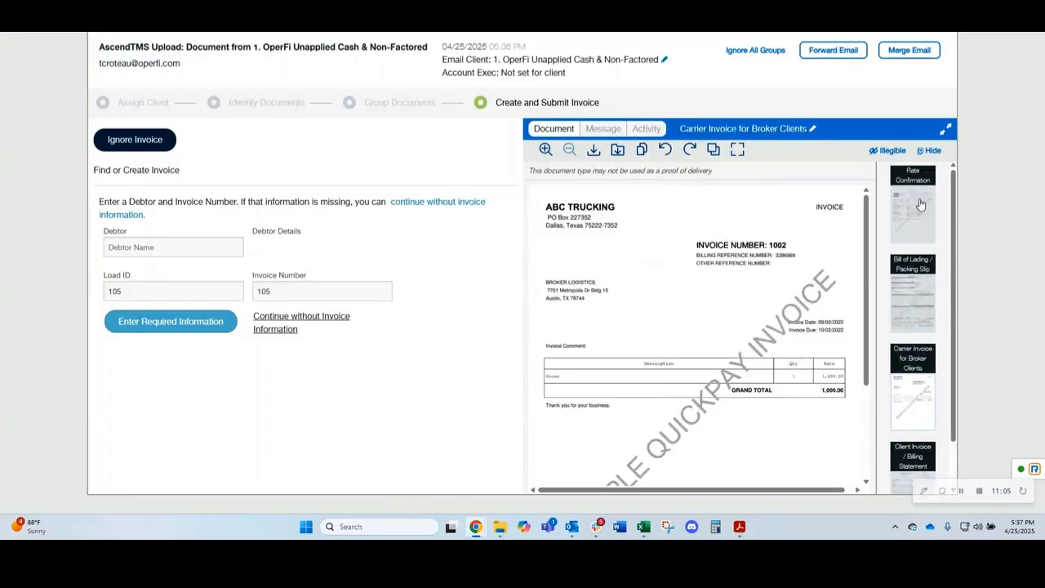
click(921, 204)
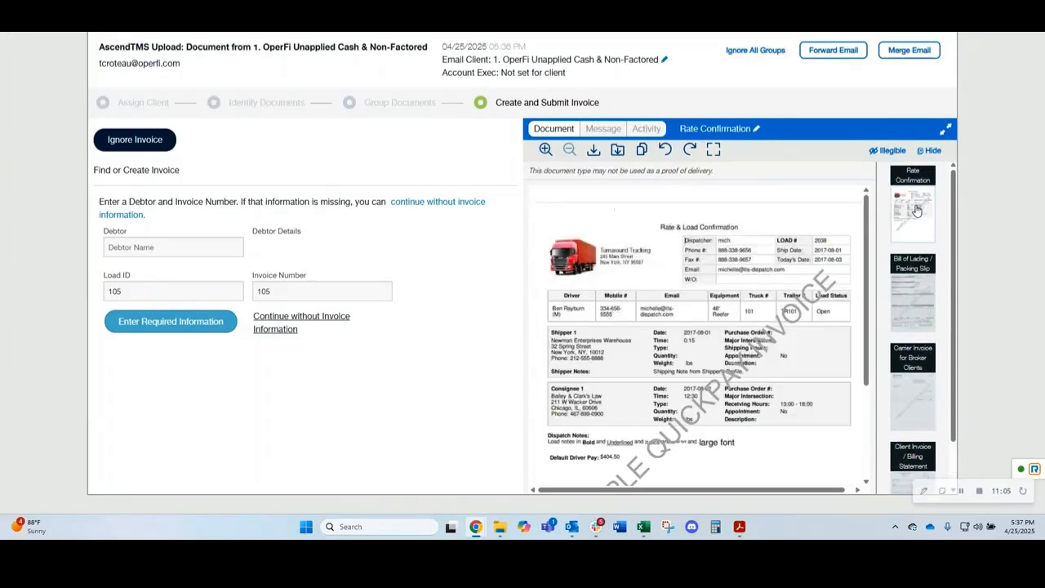
Step: View the submission's message and highlight its comments with the invoice, debtor, bill and carrier details
click(602, 132)
scroll(722, 408, down, 1)
drag(679, 435, 541, 260)
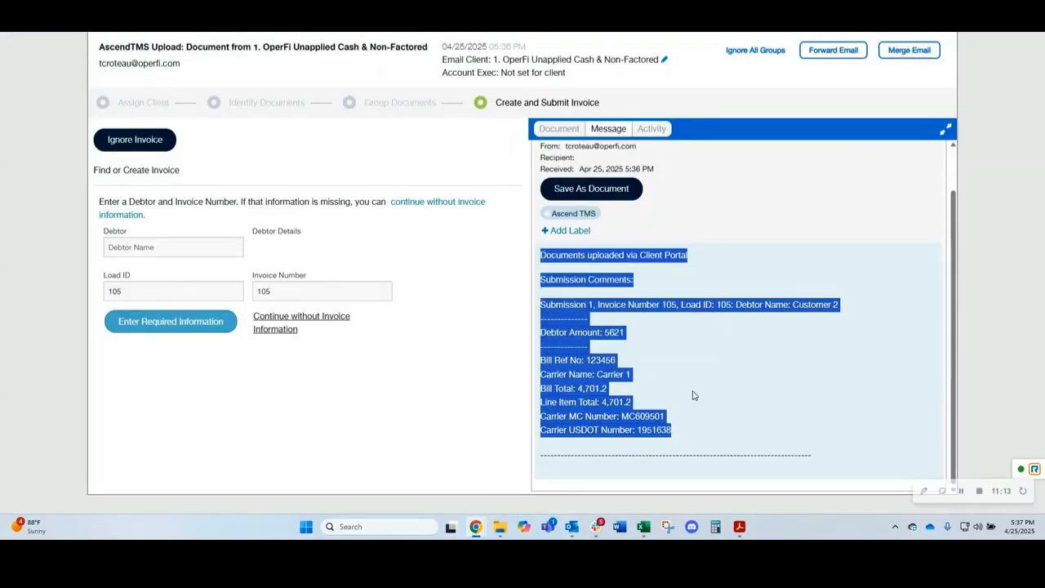